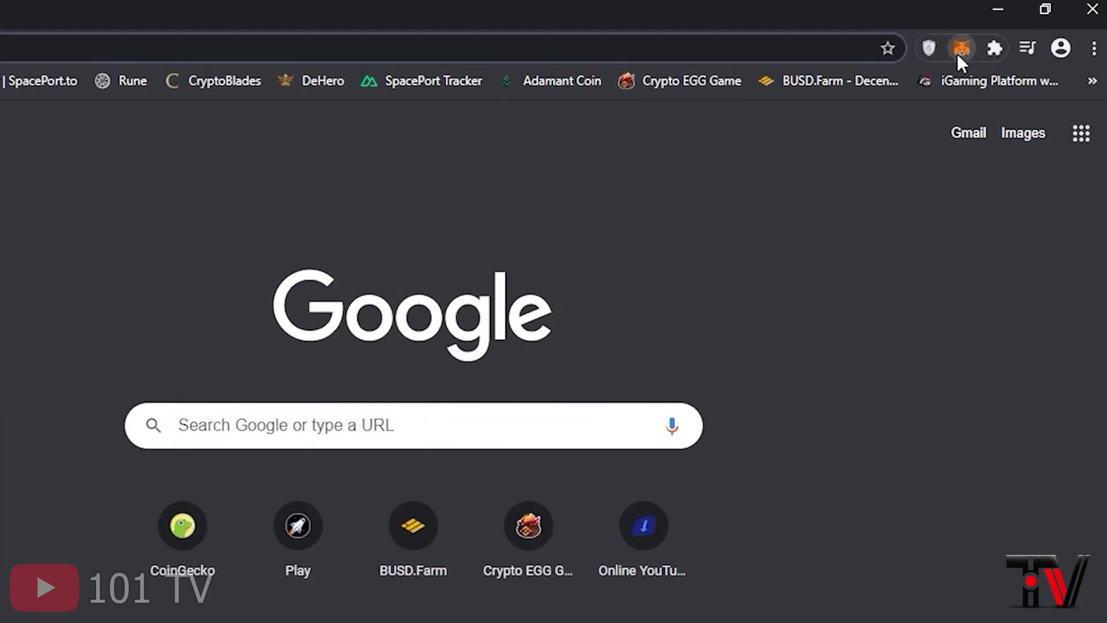
- Unlock the MetaMask wallet with the account password and view its BNB balance
click(960, 50)
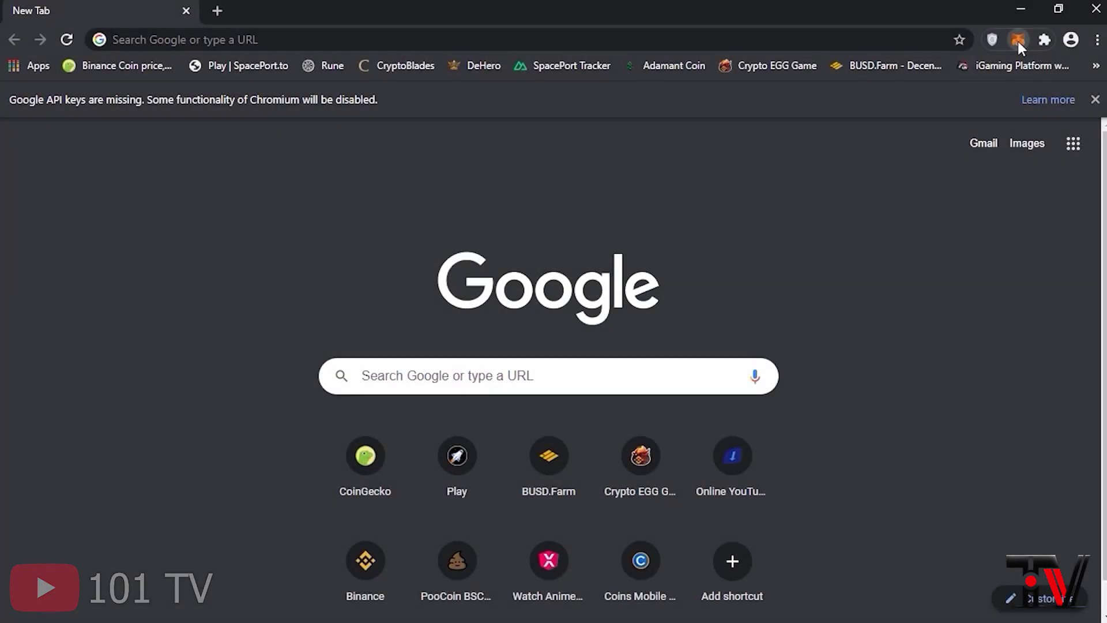
click(1018, 40)
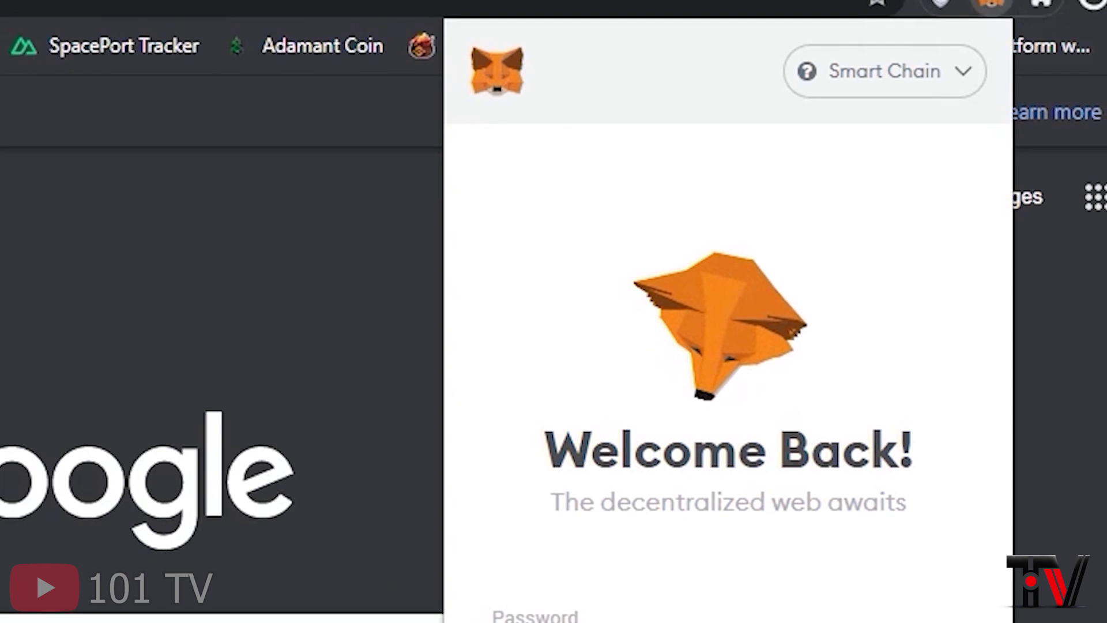
text(••••••••••••)
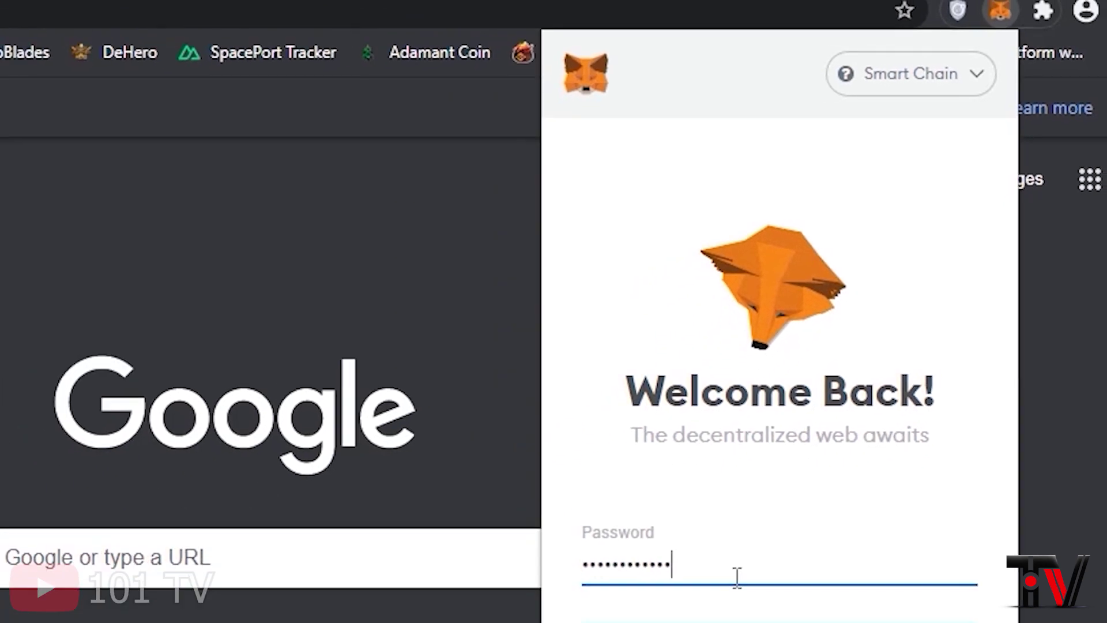
click(802, 582)
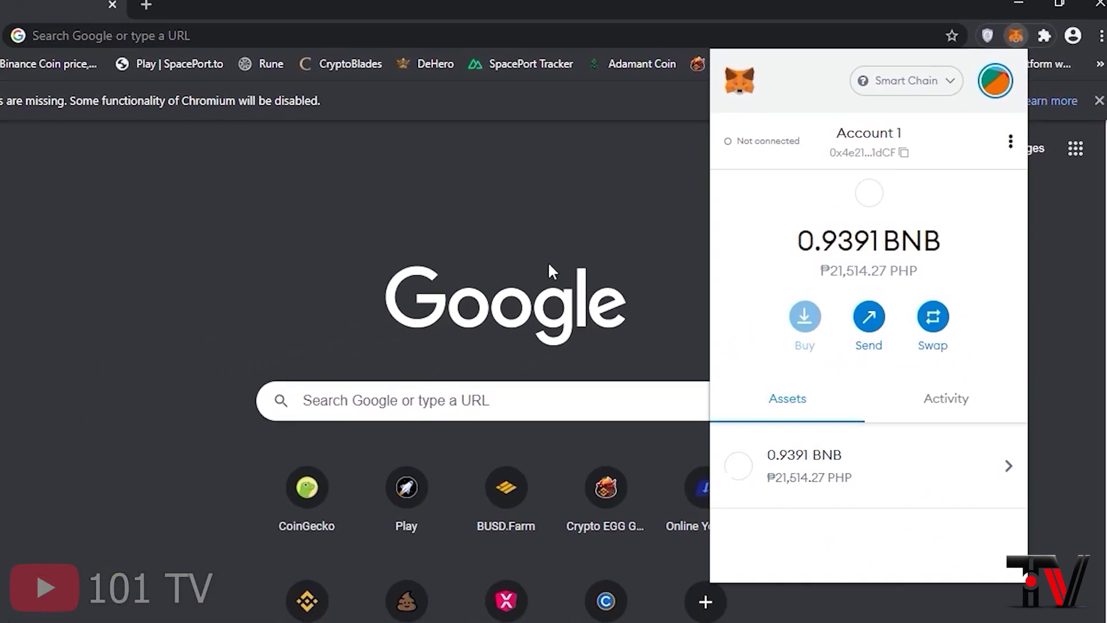
click(461, 213)
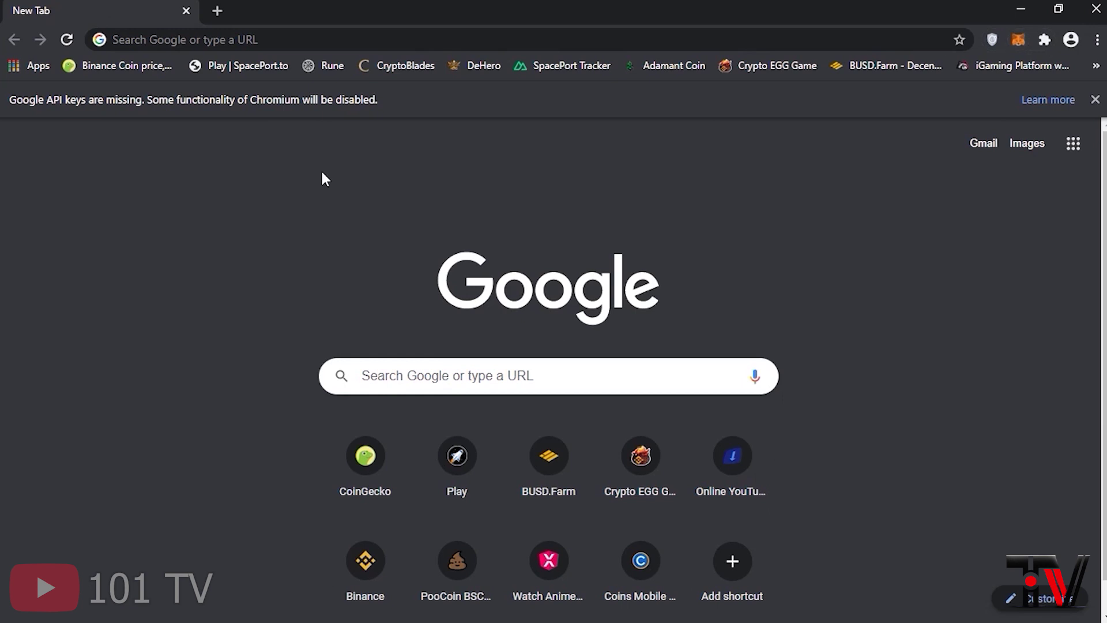
- Go to binance.com, log in with the prefilled email and password, and solve the slider puzzle
click(311, 34)
text(binance.com)
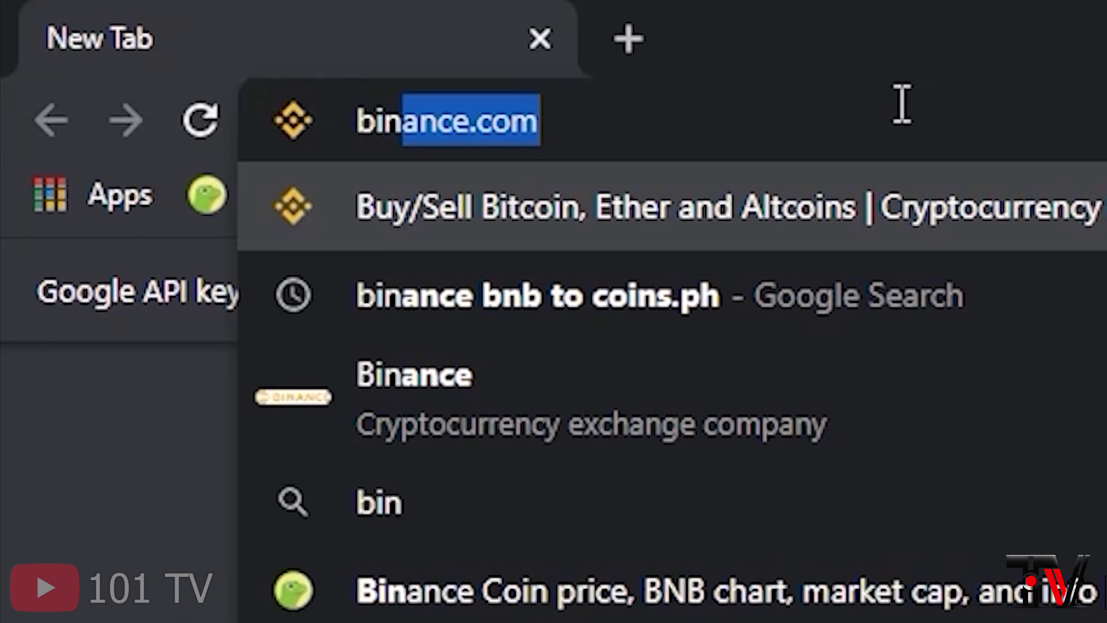
key(Return)
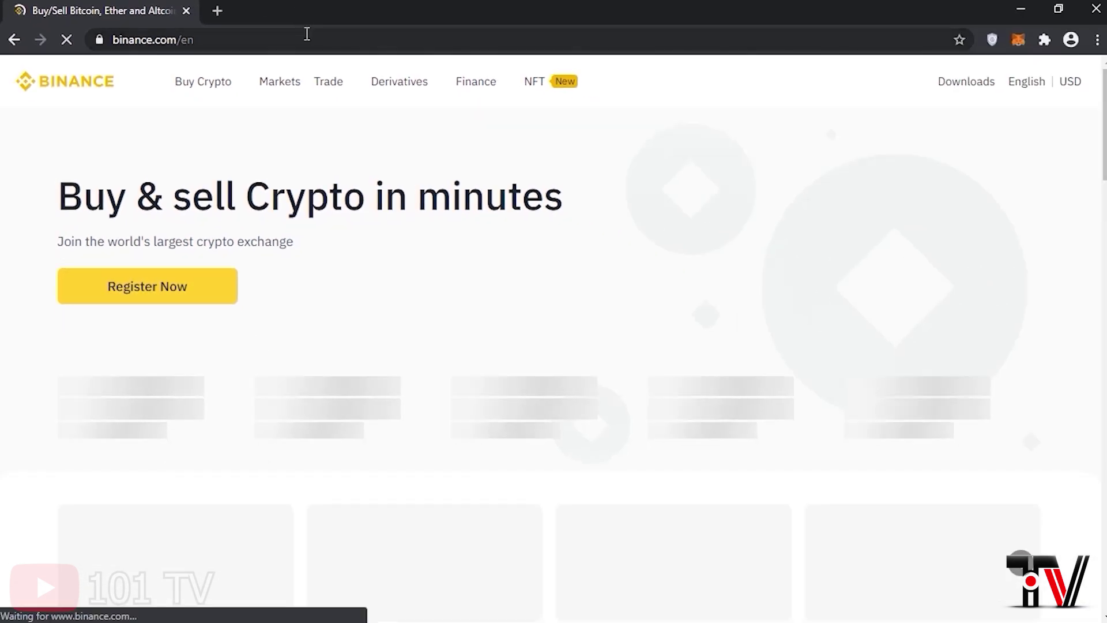
click(795, 85)
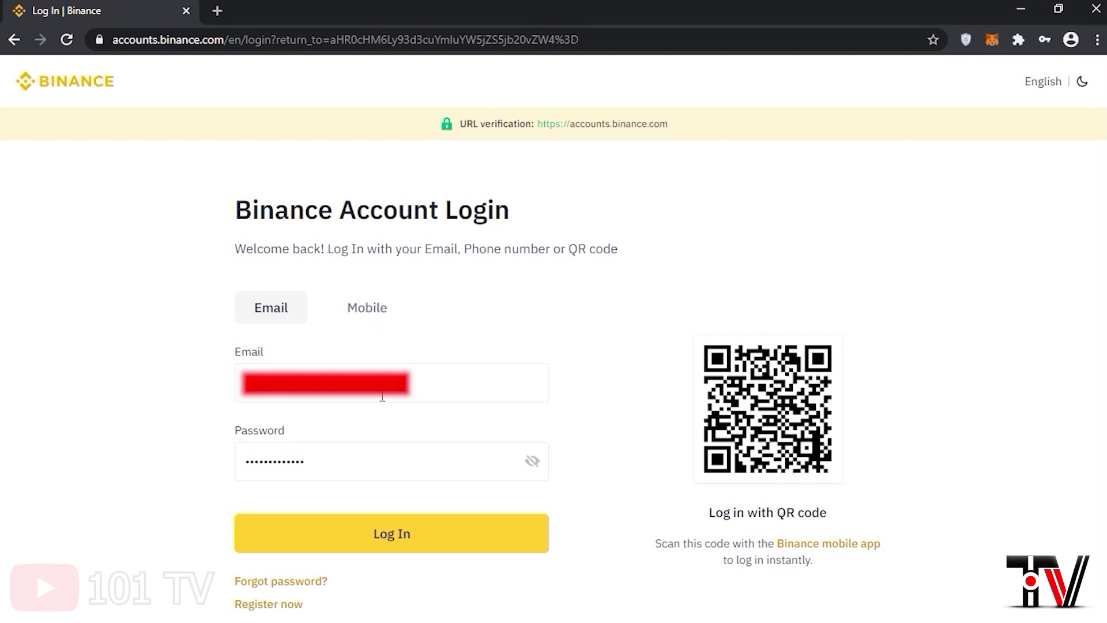
click(379, 542)
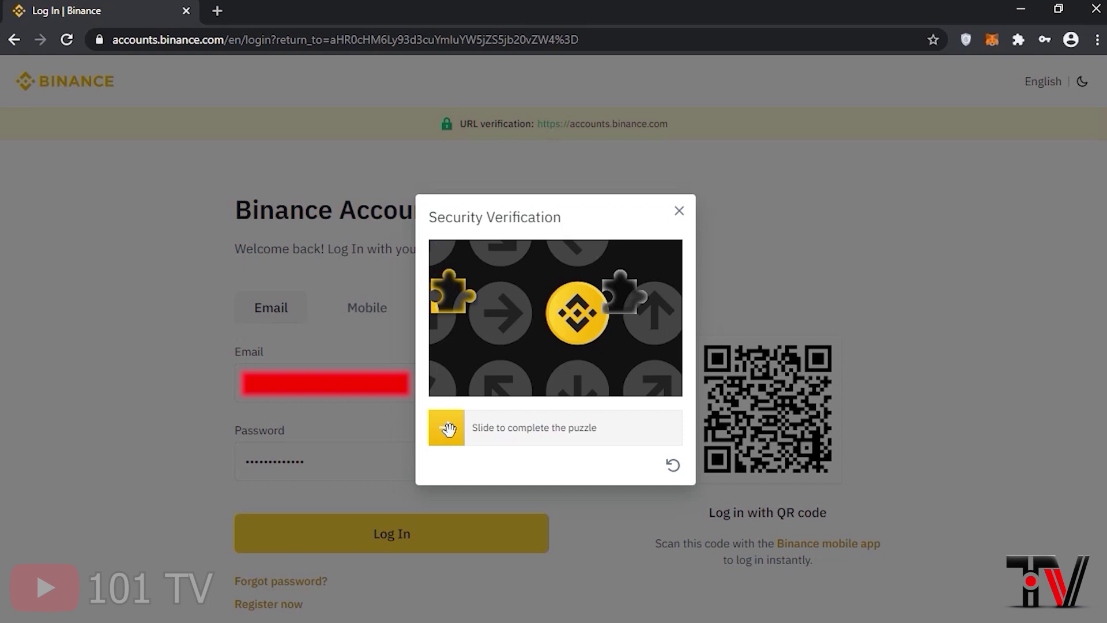
drag(450, 430, 633, 426)
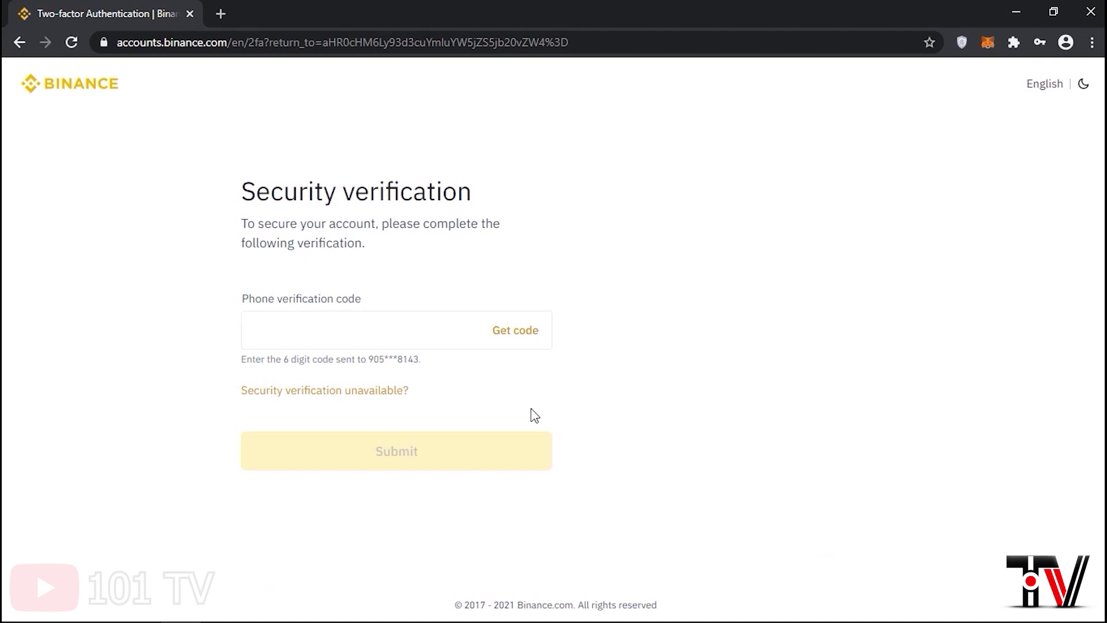
- Request a phone verification code, enter it in the security verification form and submit it
click(486, 333)
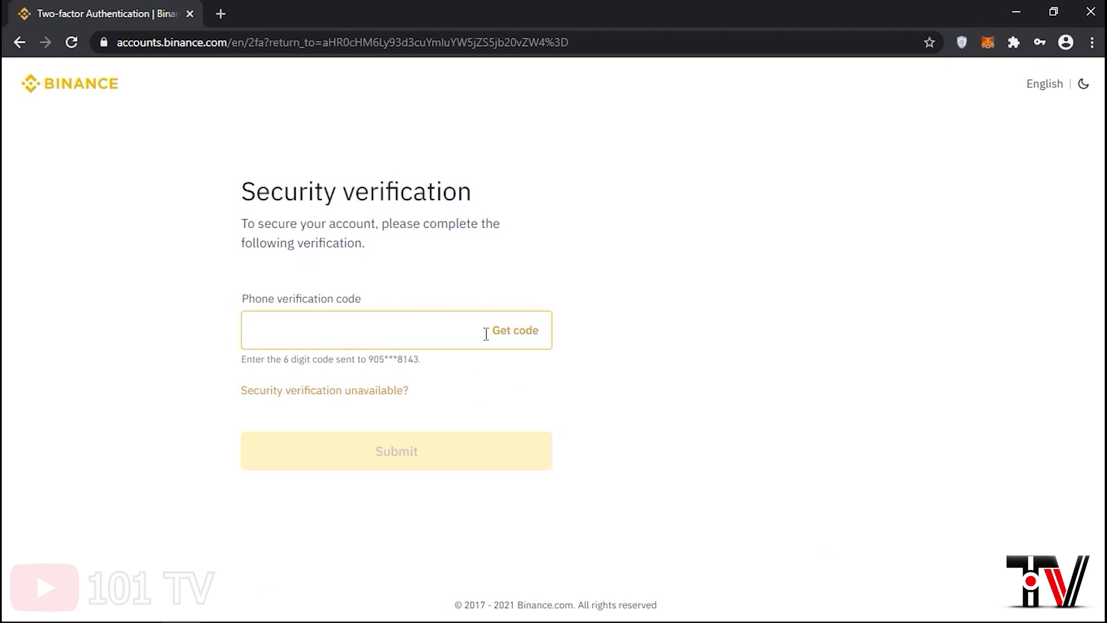
click(520, 337)
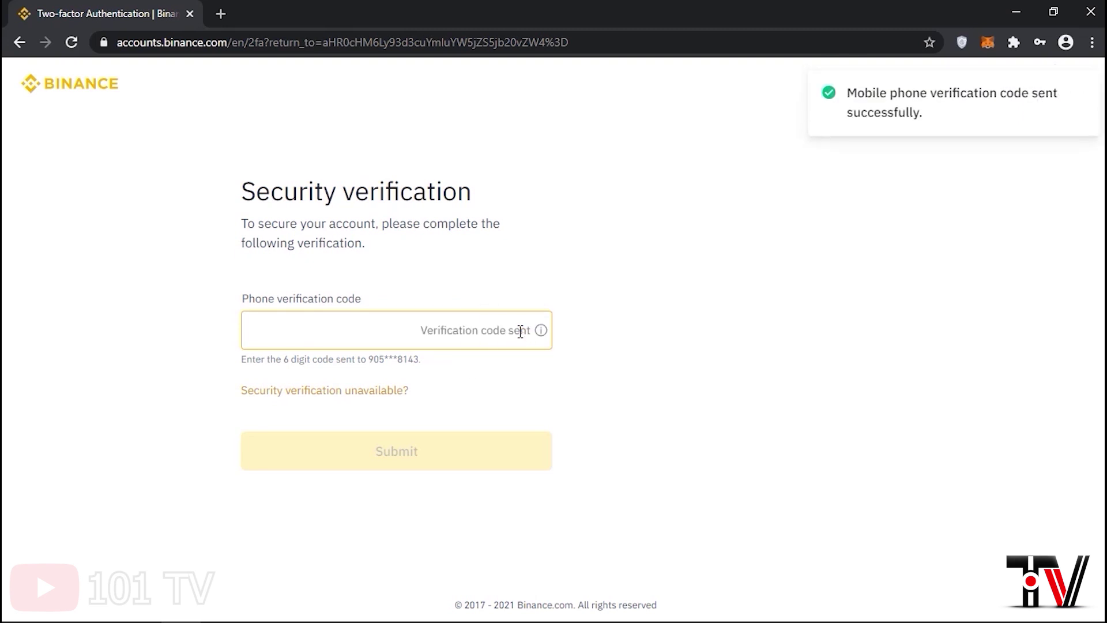
key(ctrl+v)
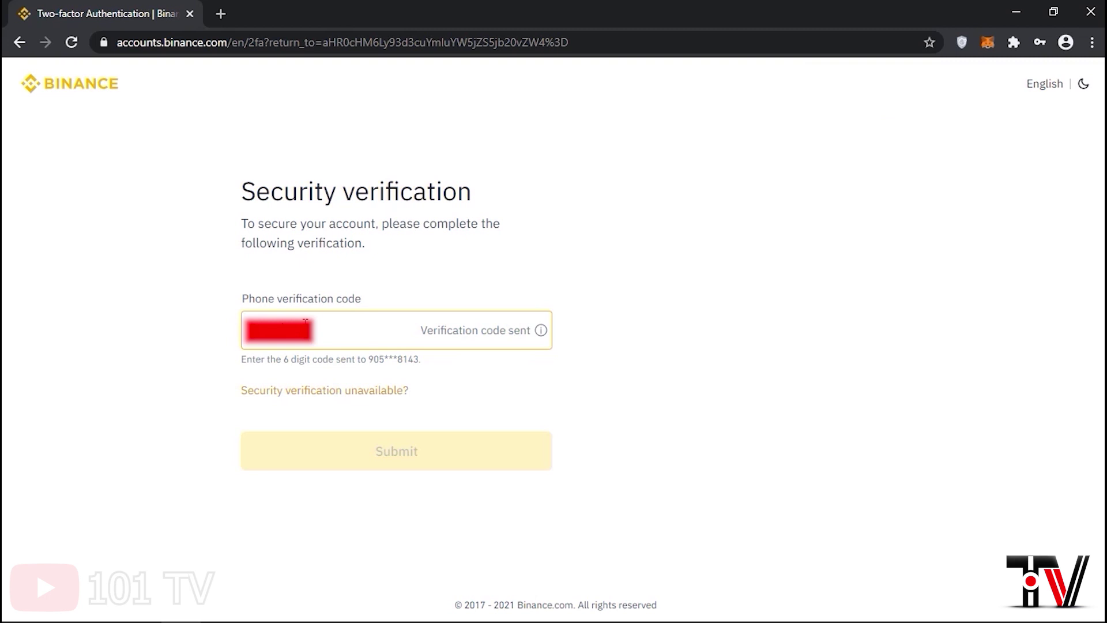
key(Return)
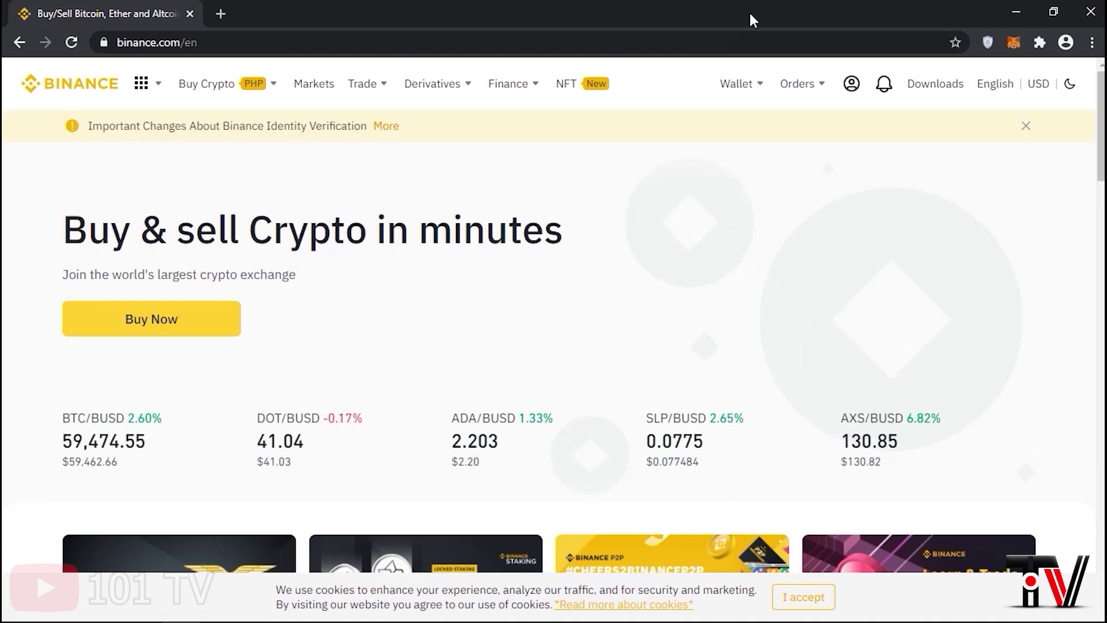
- From the Fiat and Spot wallet, start a BNB deposit over the BSC Binance Smart Chain (BEP20) network
mouse_move(762, 93)
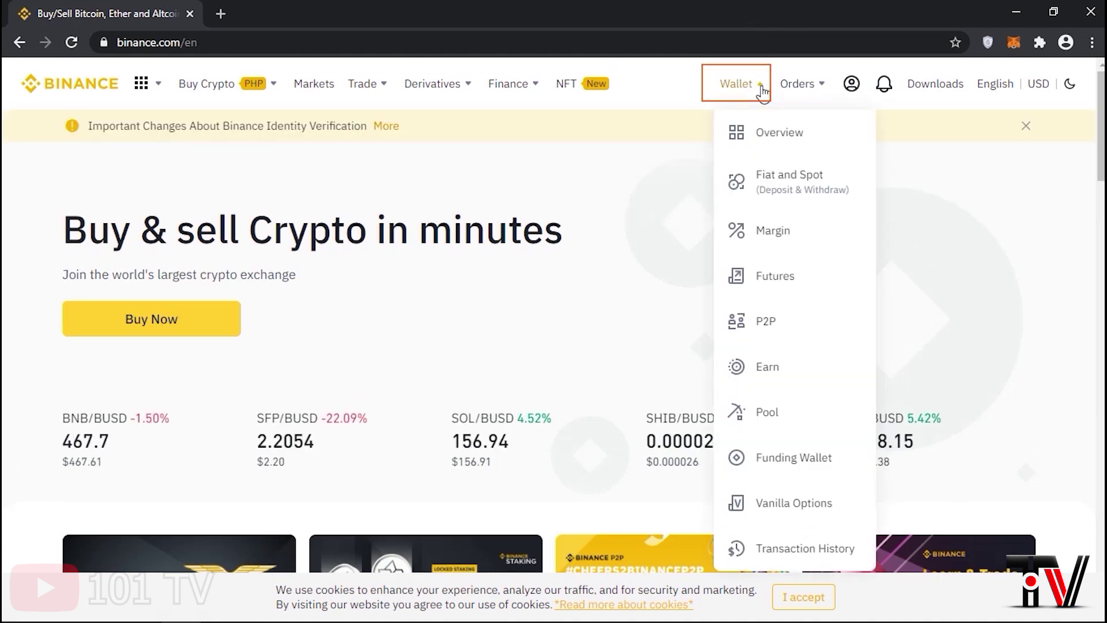
click(789, 187)
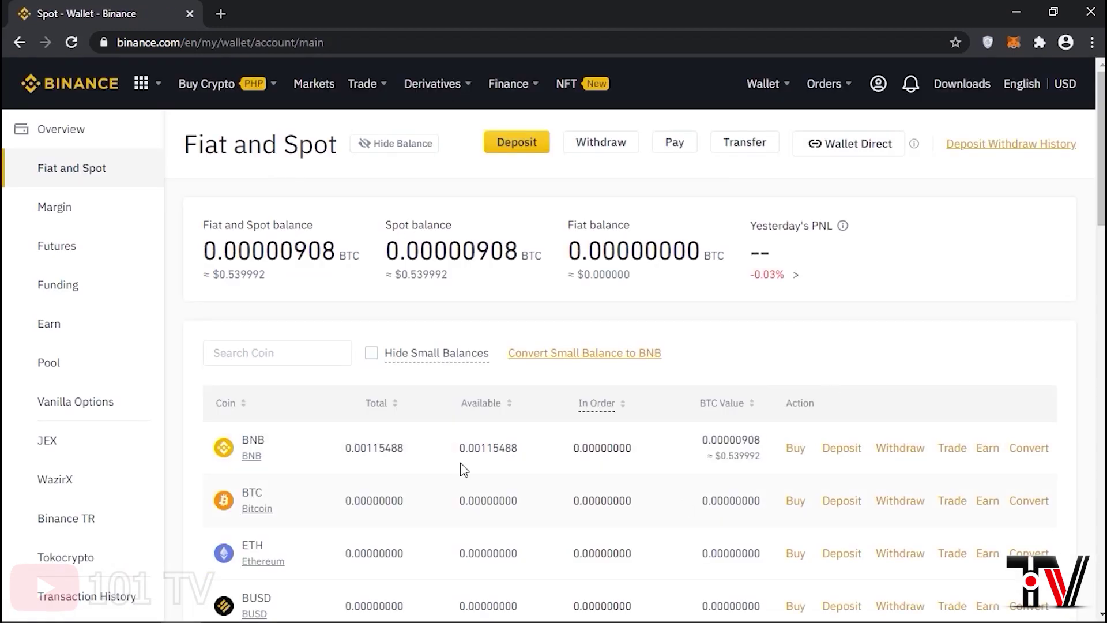
click(844, 456)
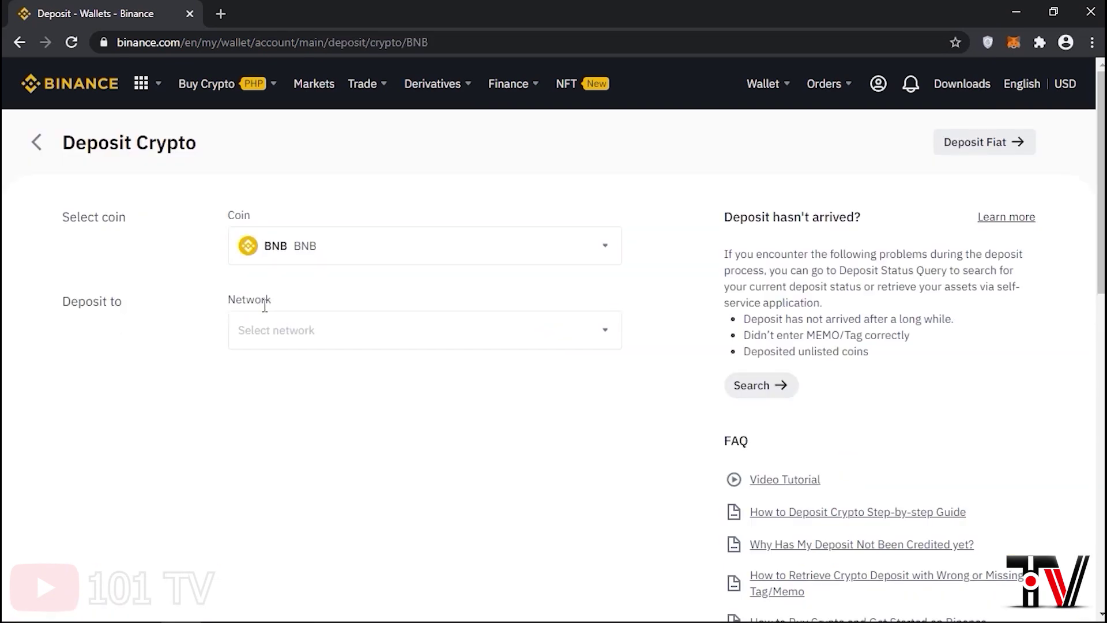
click(610, 338)
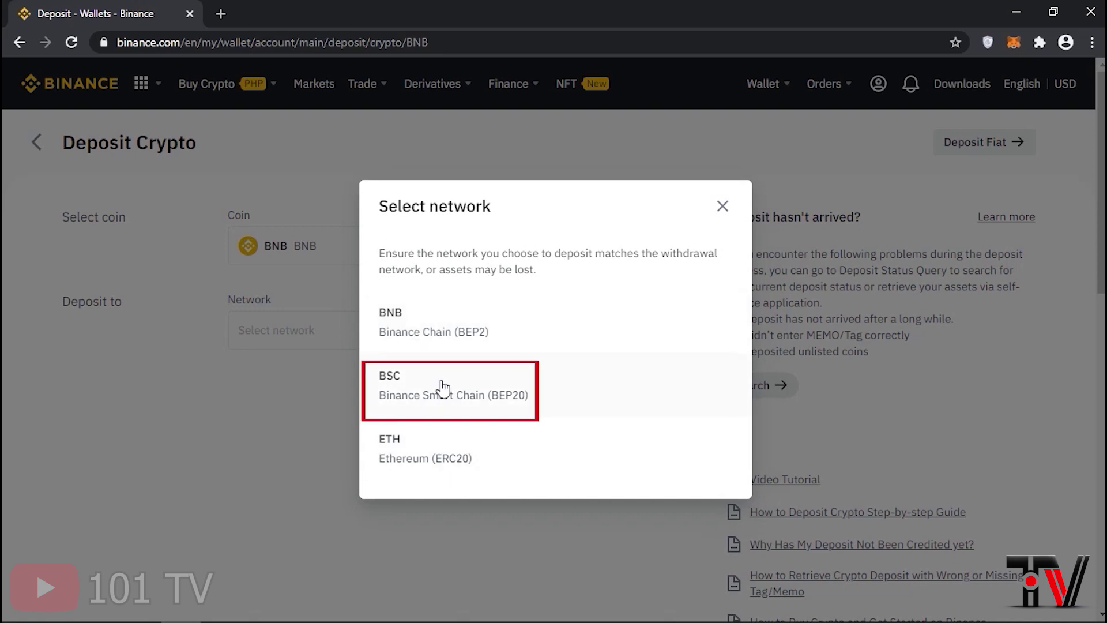
click(502, 403)
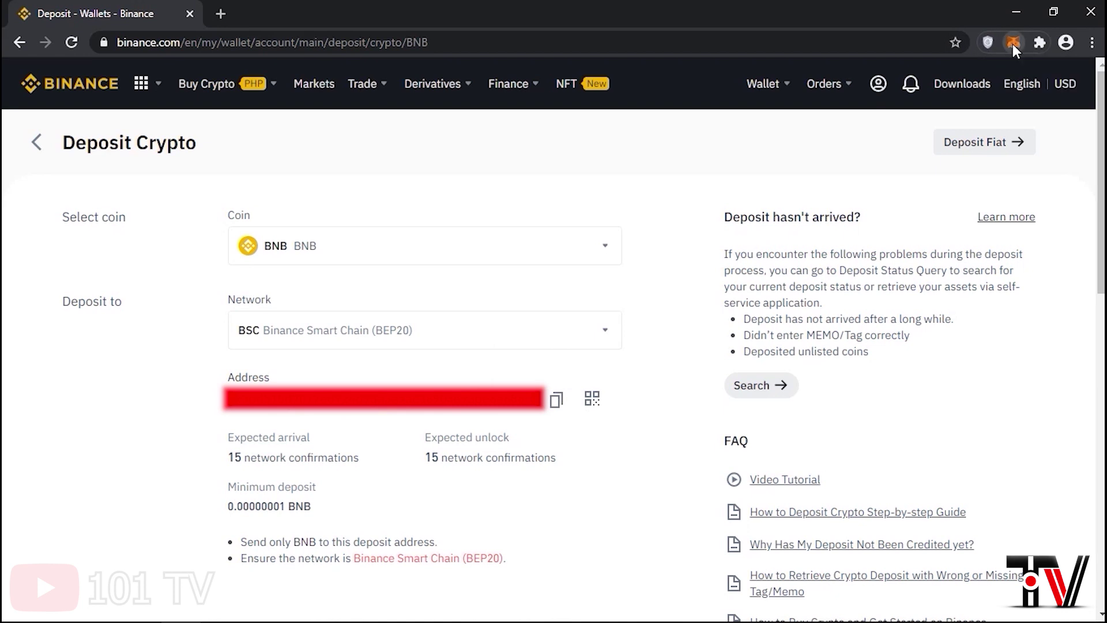
- Start a send transaction in MetaMask and paste the Binance BNB deposit address as the recipient
click(1012, 42)
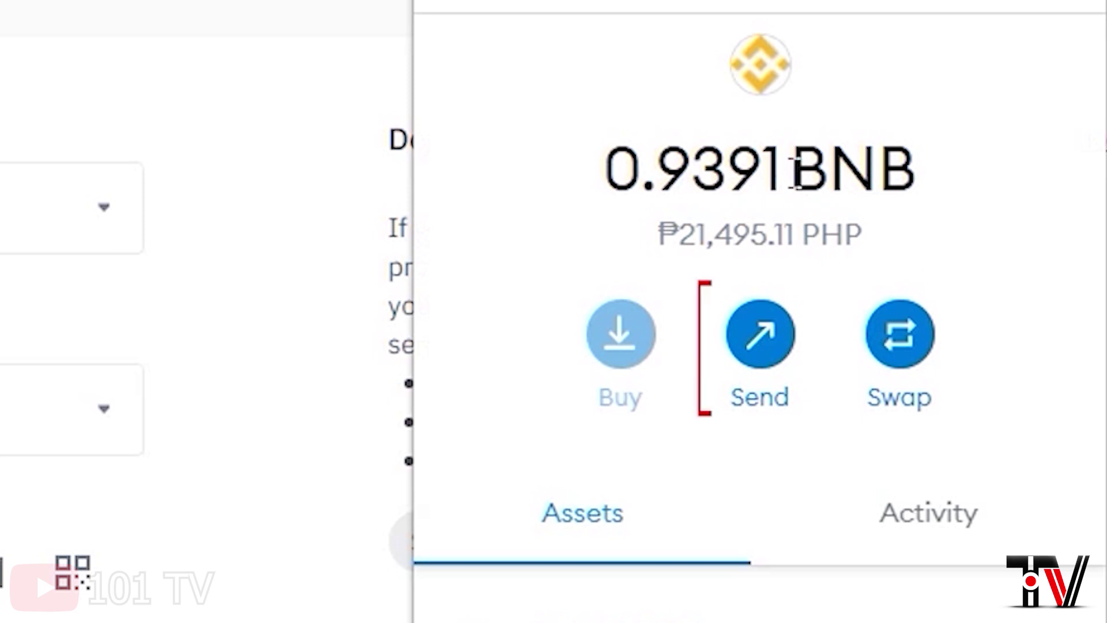
click(749, 363)
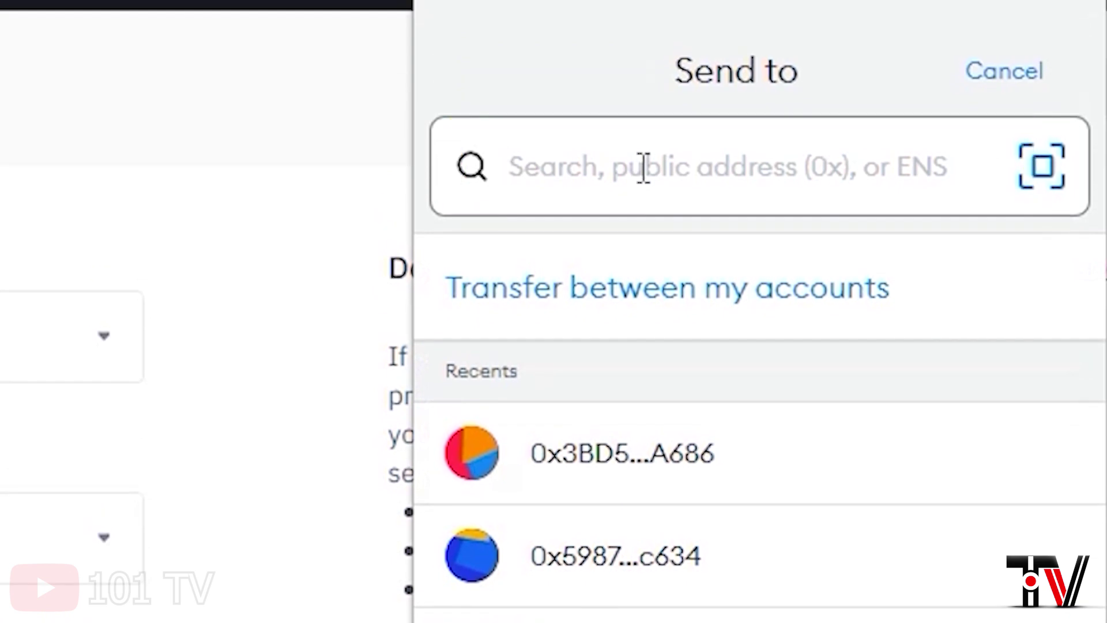
right_click(643, 167)
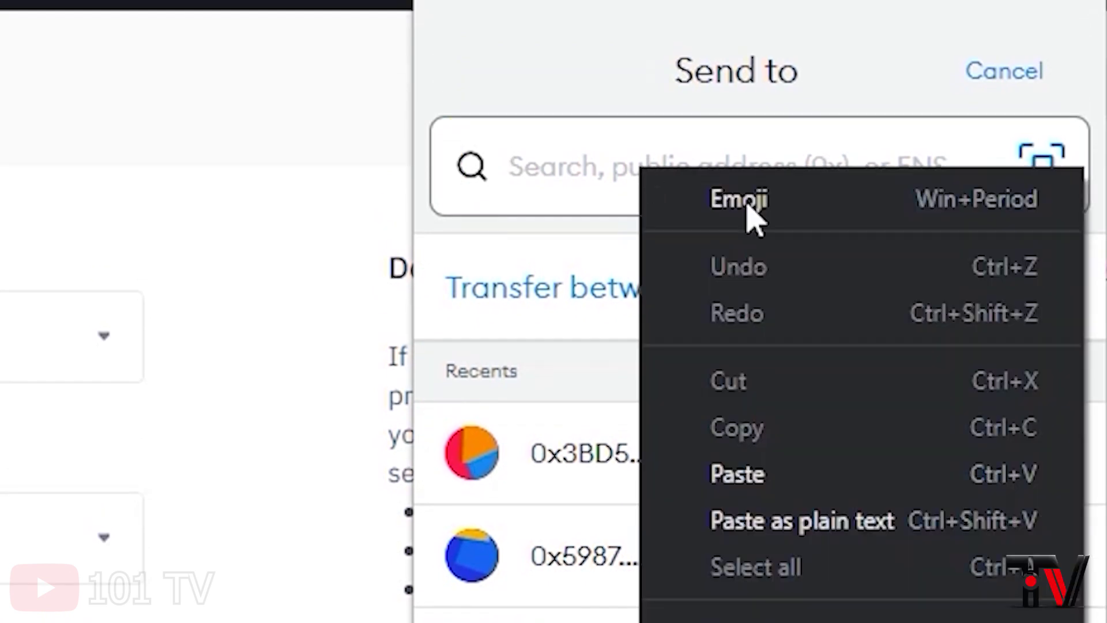
click(804, 473)
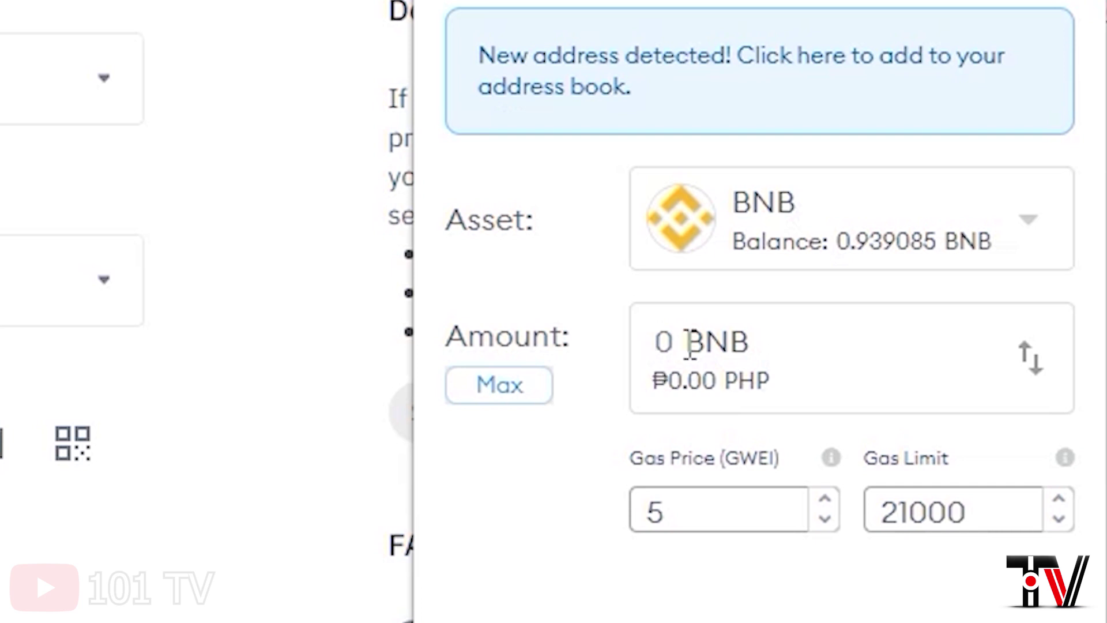
- Set the send amount to 0.4209 BNB and confirm the transaction
text(0.4209)
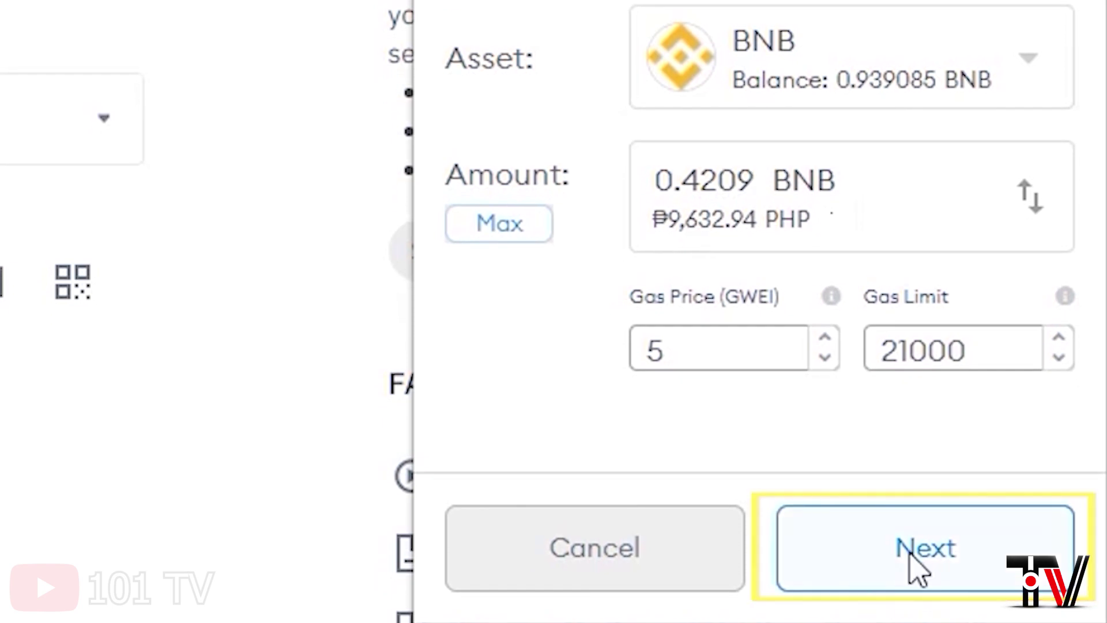
click(910, 576)
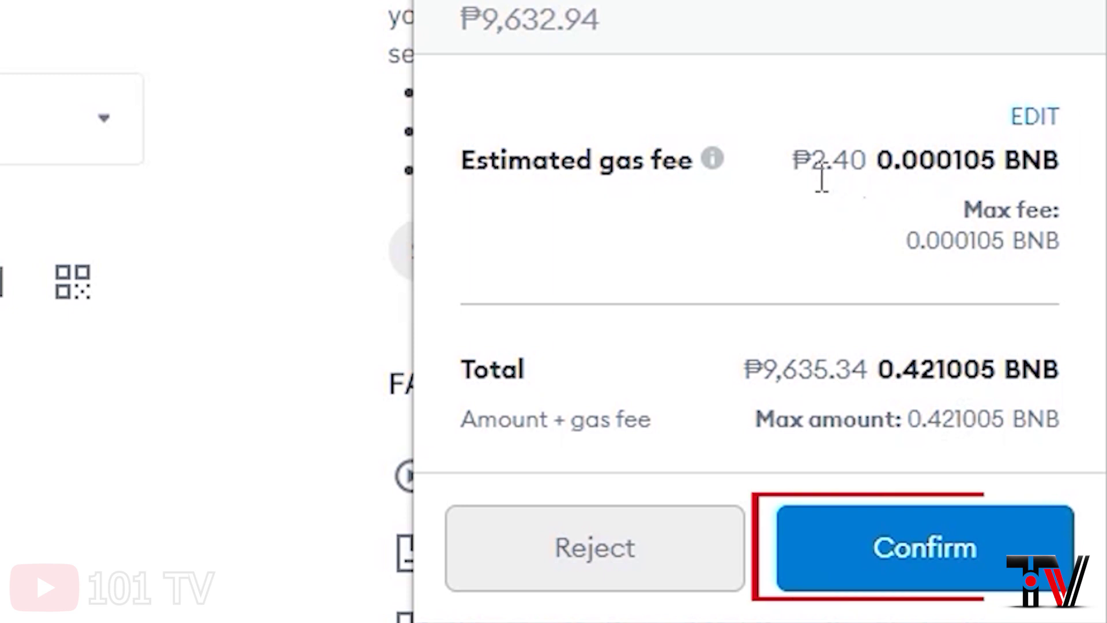
click(923, 554)
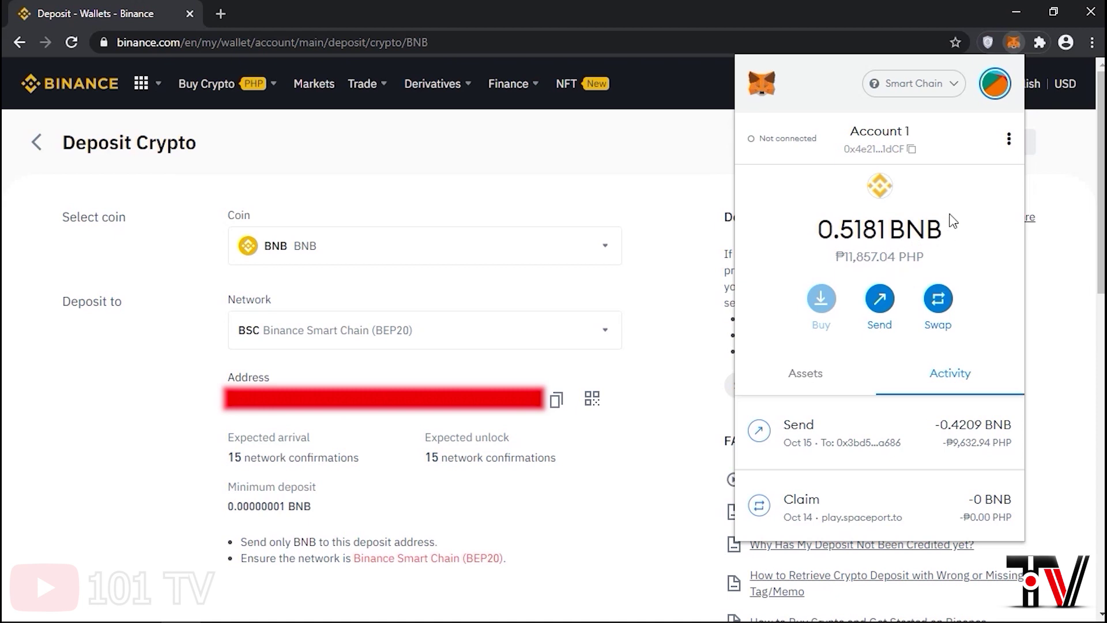
- Dismiss the MetaMask wallet and return to the Fiat and Spot wallet on Binance
click(365, 90)
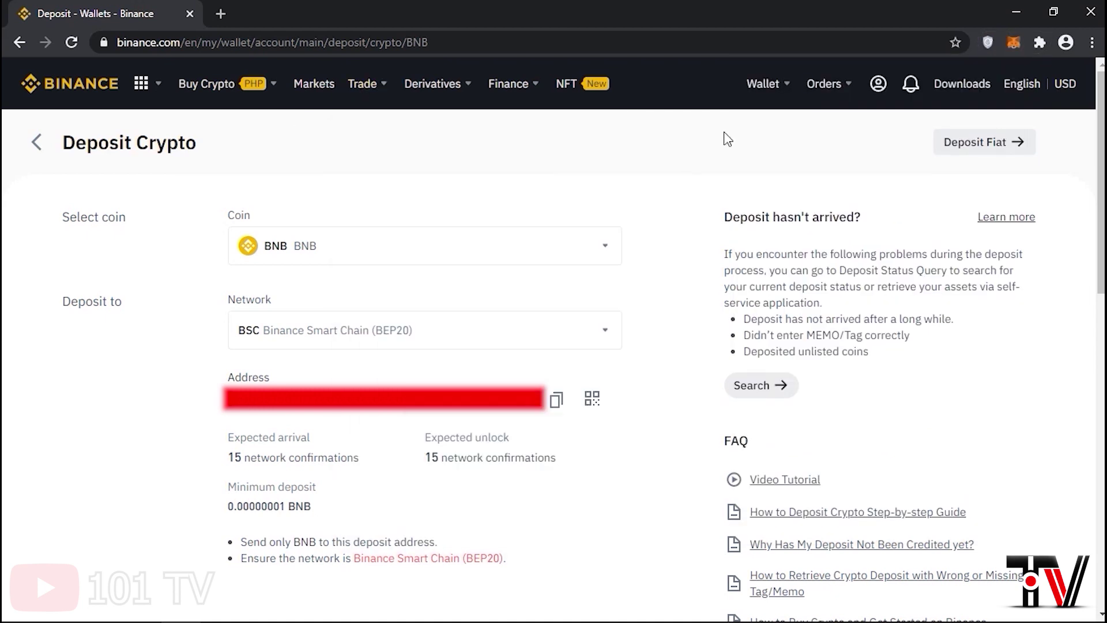
mouse_move(764, 86)
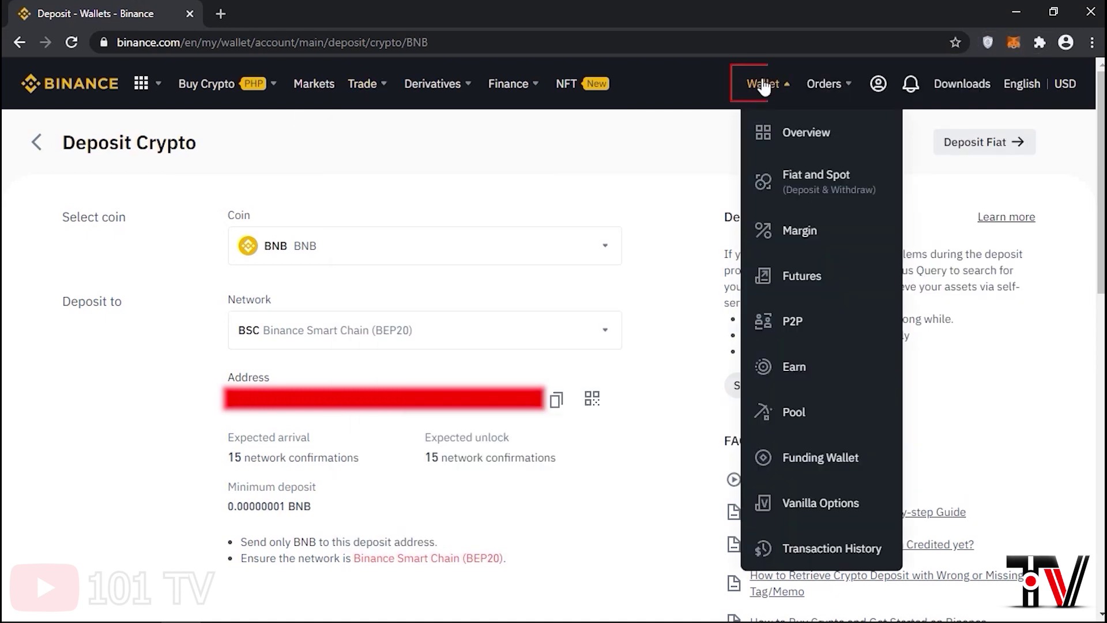
click(817, 189)
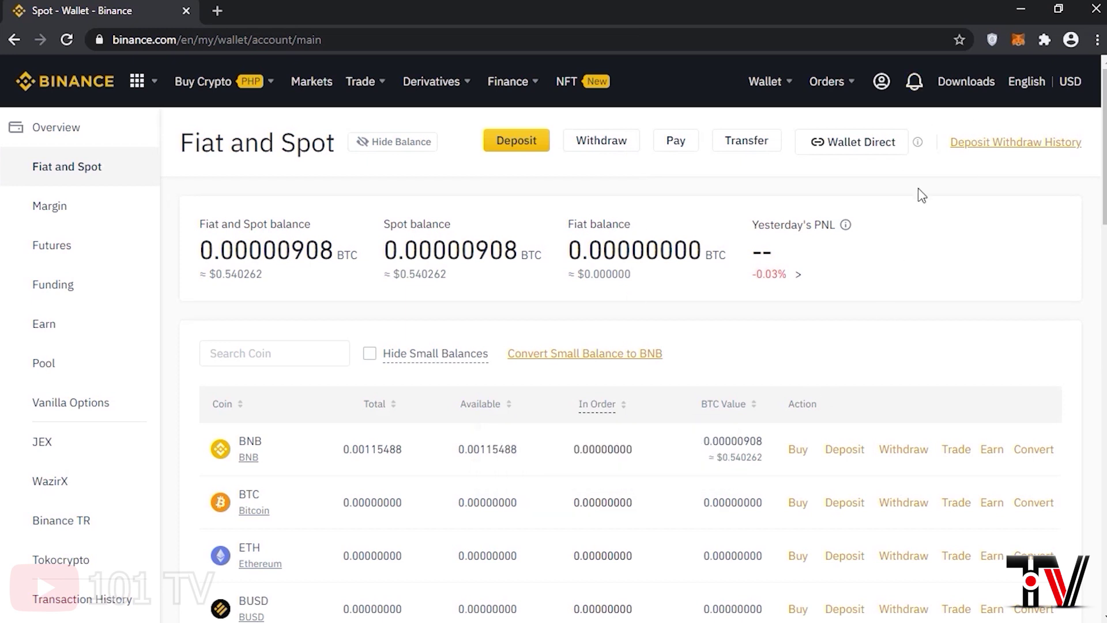
- Examine the details and total cost of the latest Send transaction in MetaMask's activity, including its log
click(1018, 39)
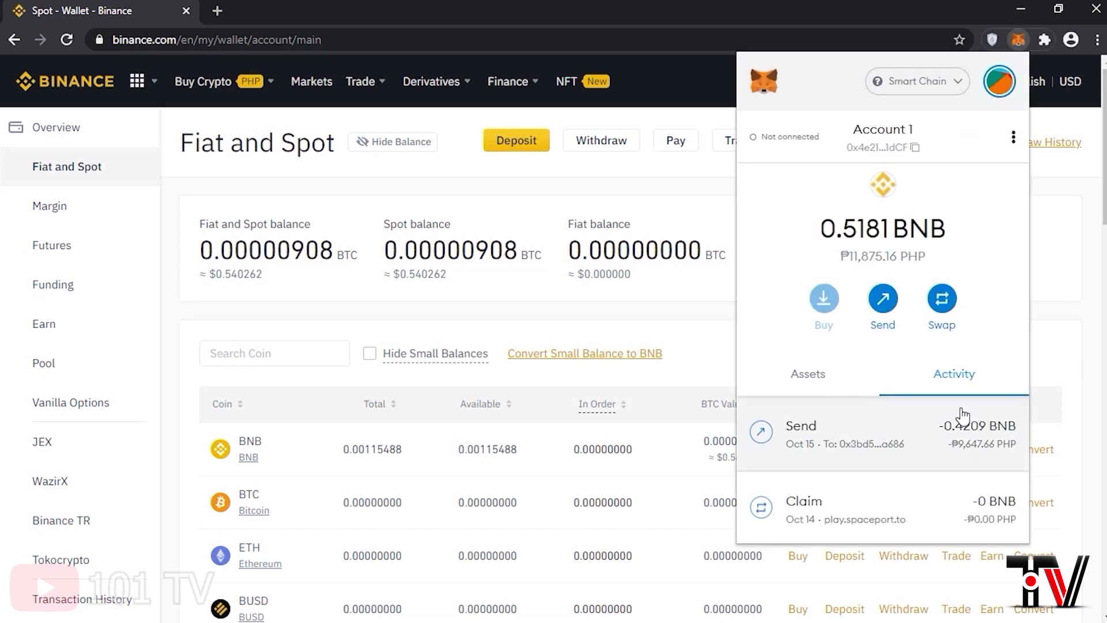
click(879, 441)
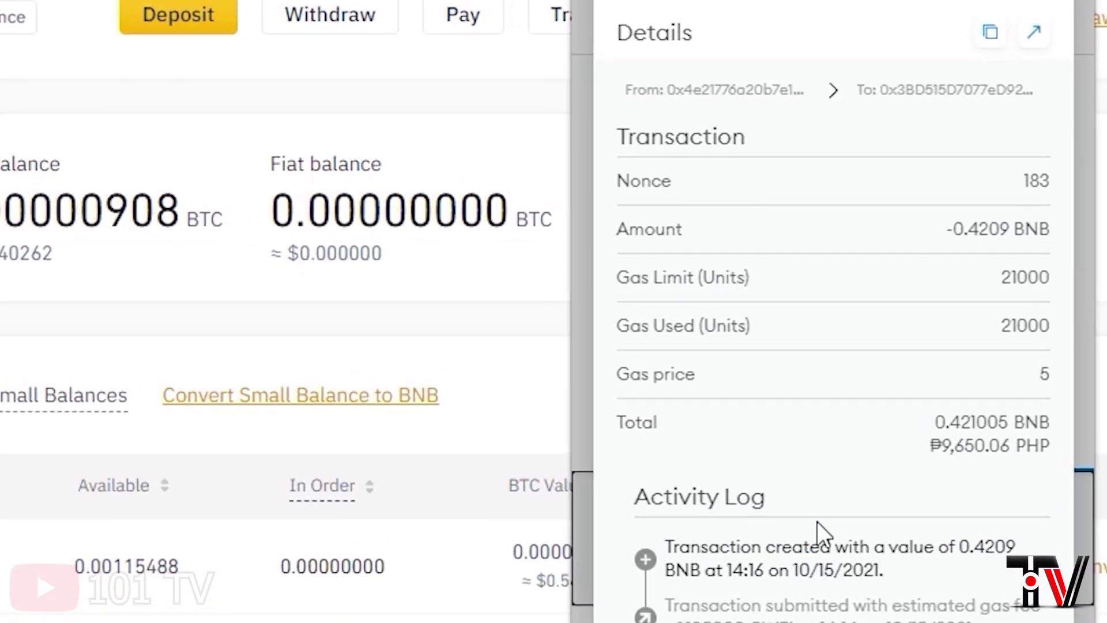
double_click(976, 443)
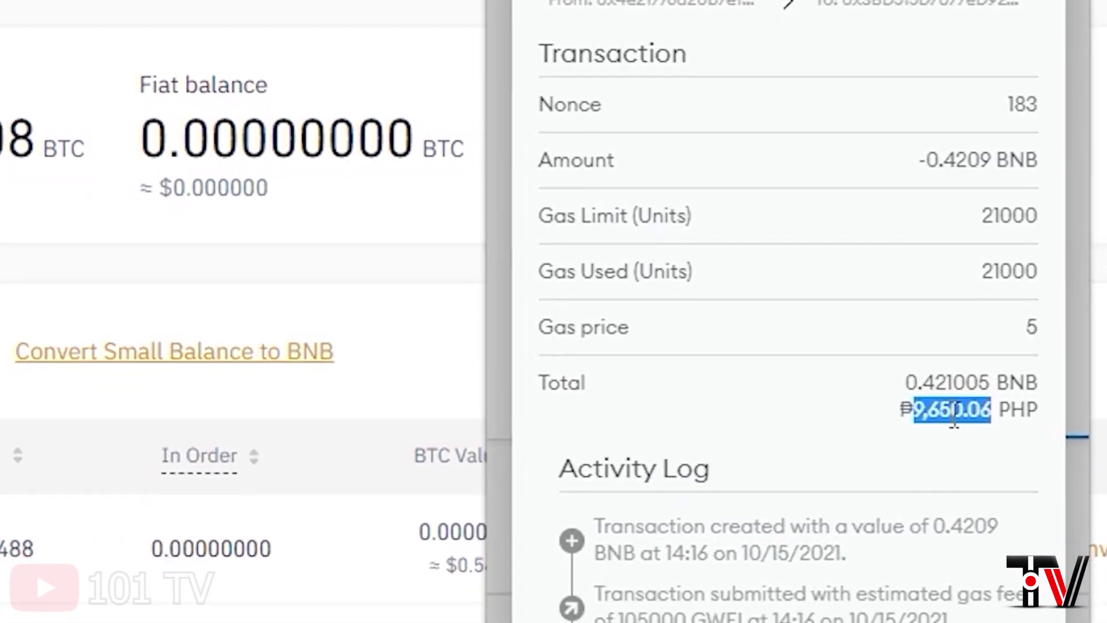
click(954, 387)
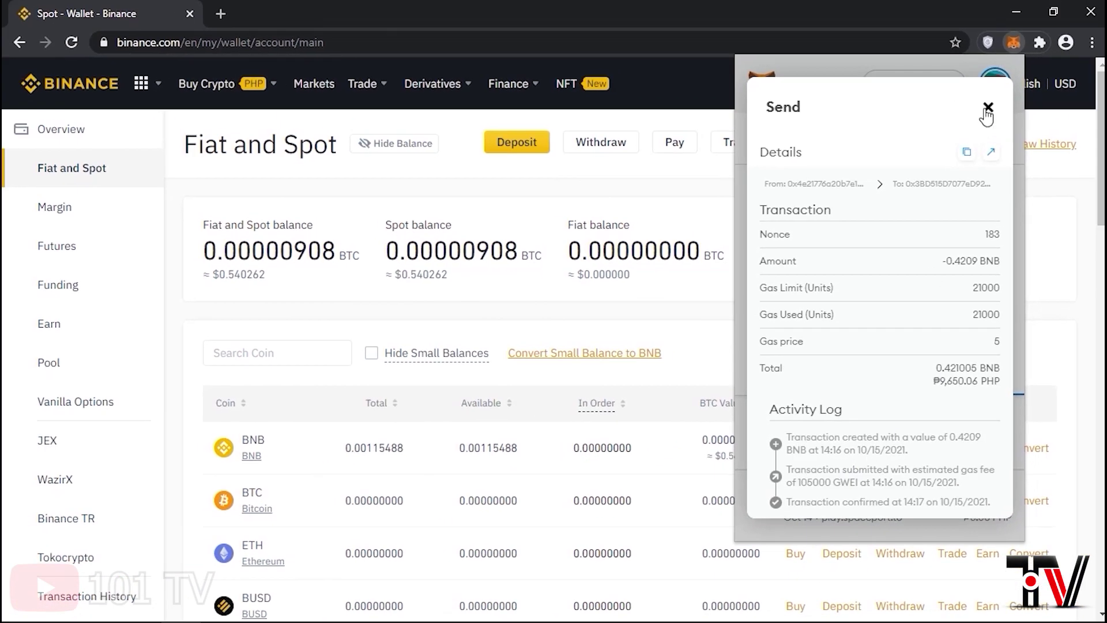
click(988, 108)
- Reload the Fiat and Spot wallet page and check the total BNB balance
click(753, 12)
click(686, 46)
key(Return)
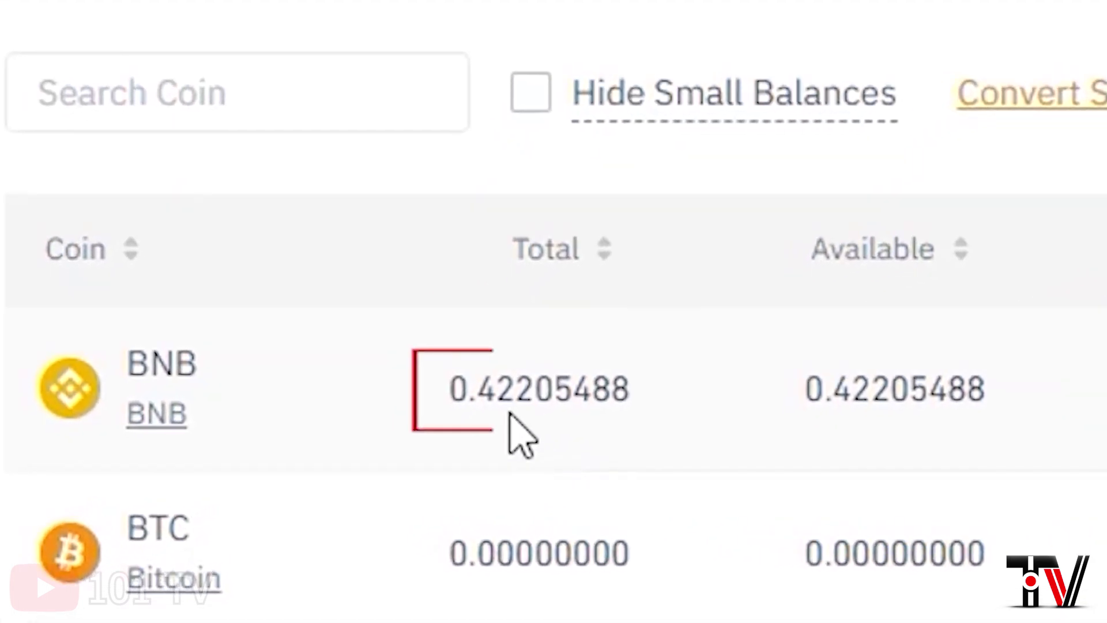
double_click(563, 399)
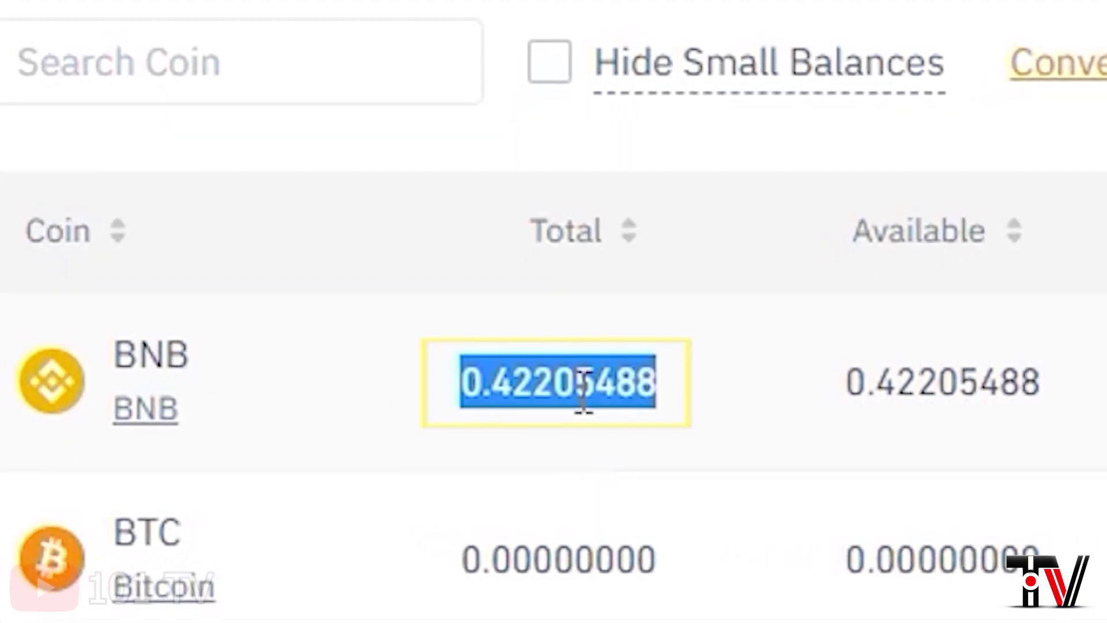
- Check the total BNB holding in the coin list against the amount sent from MetaMask
click(605, 398)
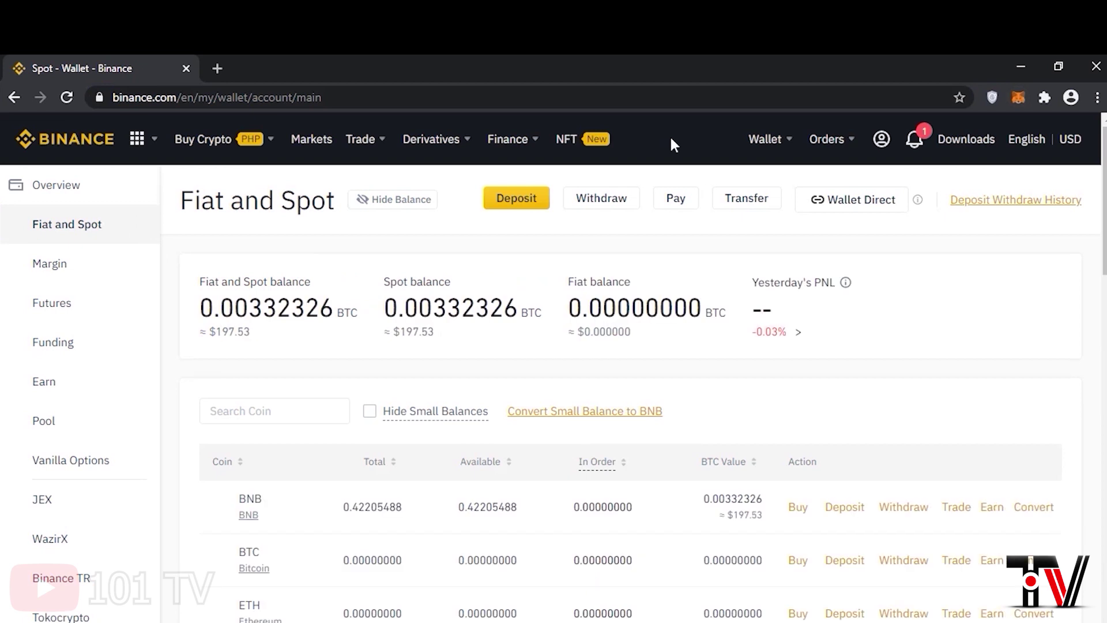
double_click(380, 510)
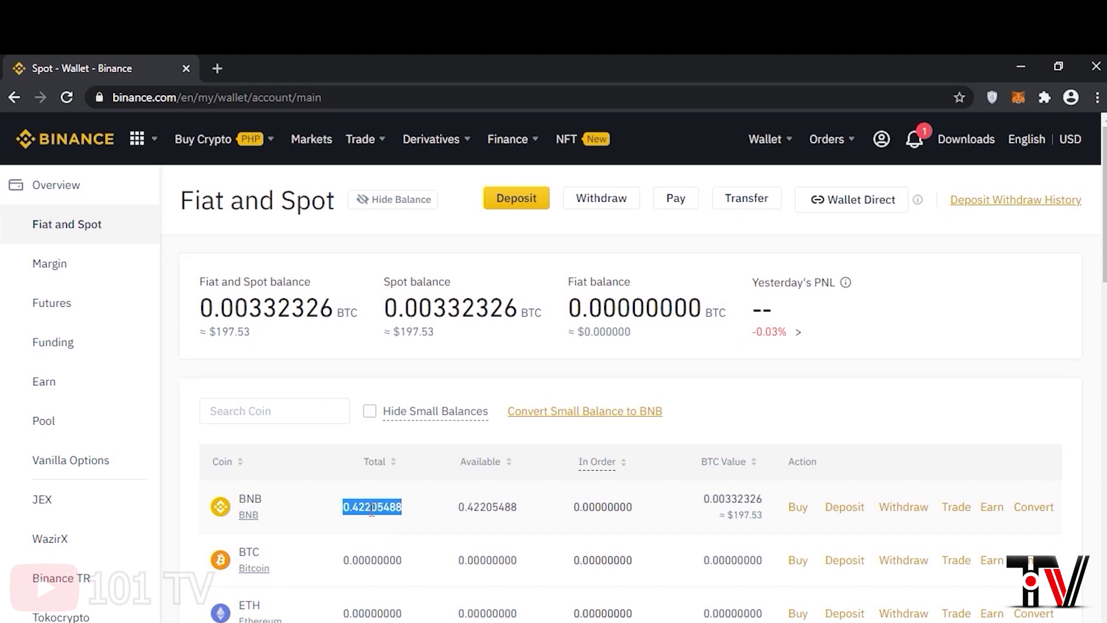
click(371, 510)
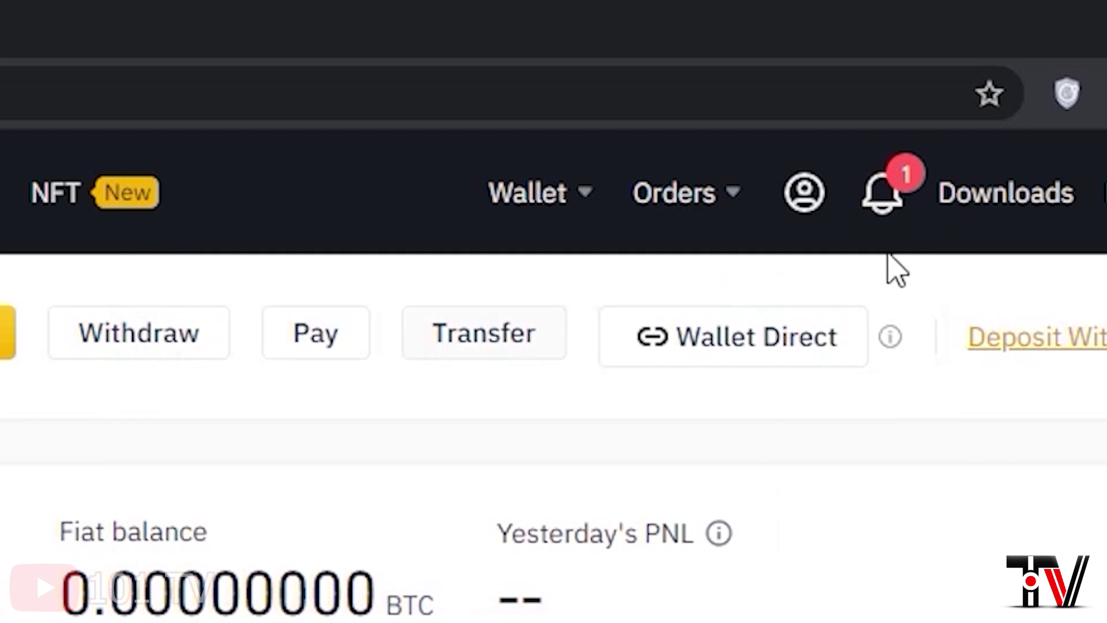
- Open the Advanced spot trading interface
mouse_move(885, 222)
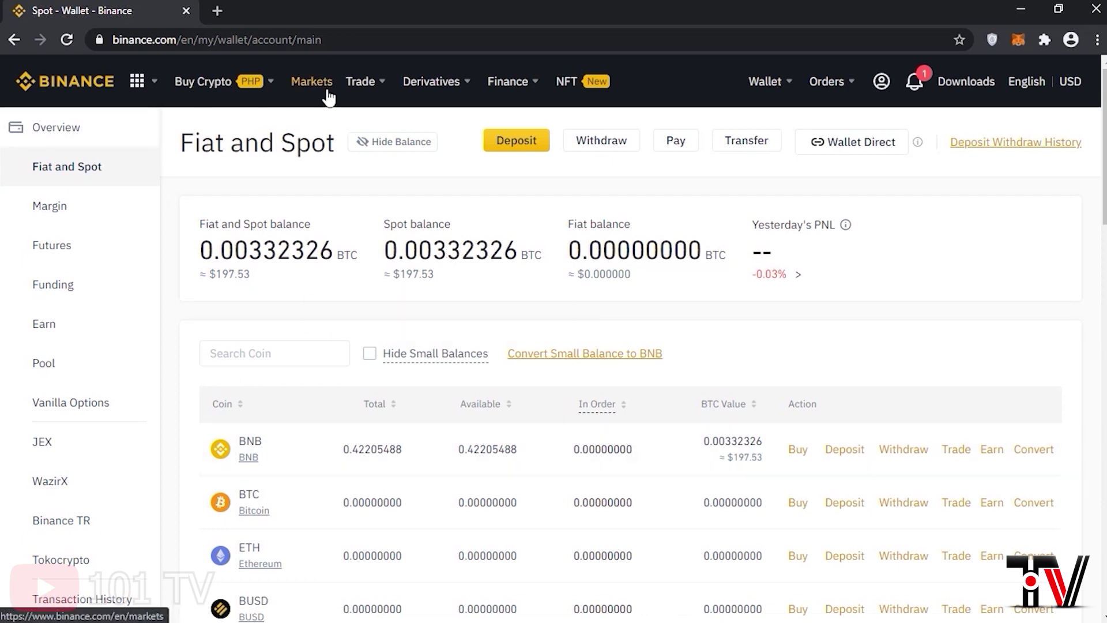
mouse_move(369, 92)
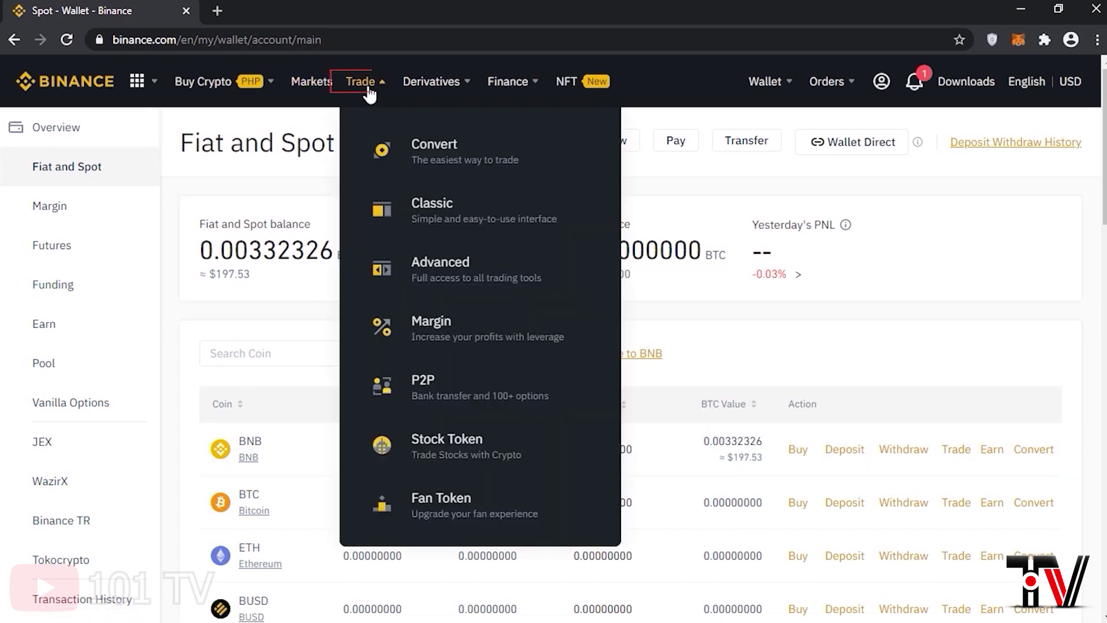
click(368, 91)
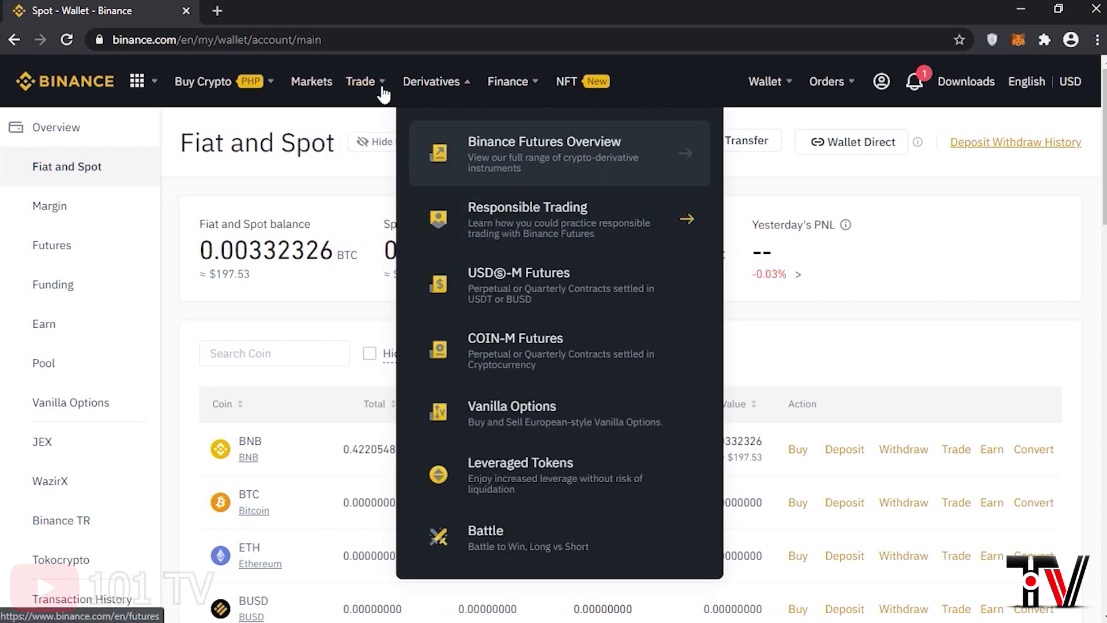
click(475, 274)
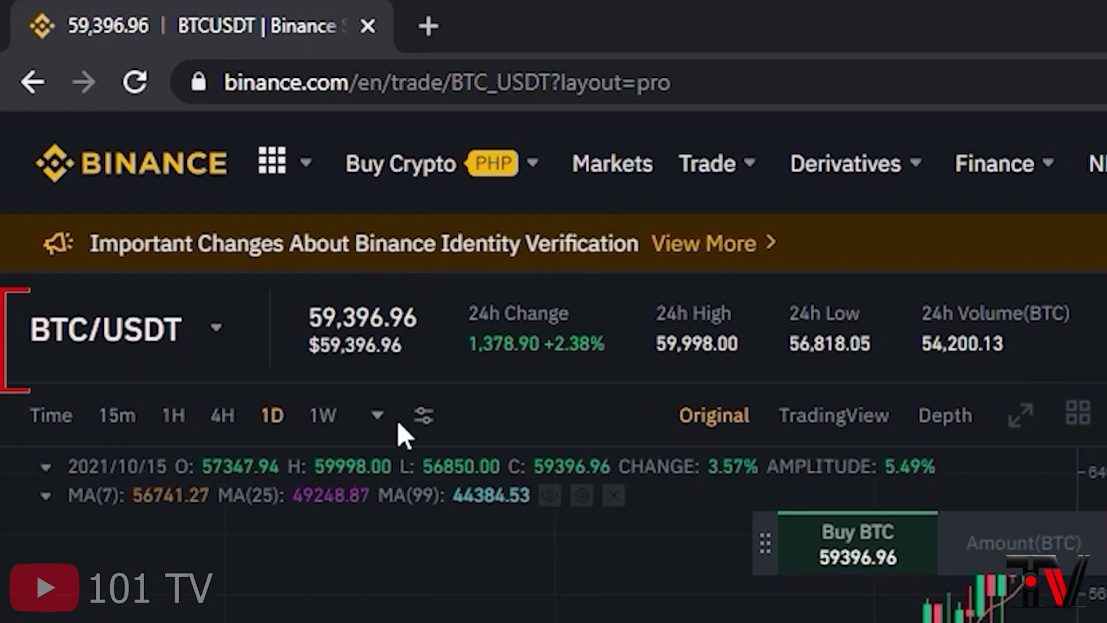
- Search the trading pairs for xrp and switch the market to XRP/BNB
click(224, 345)
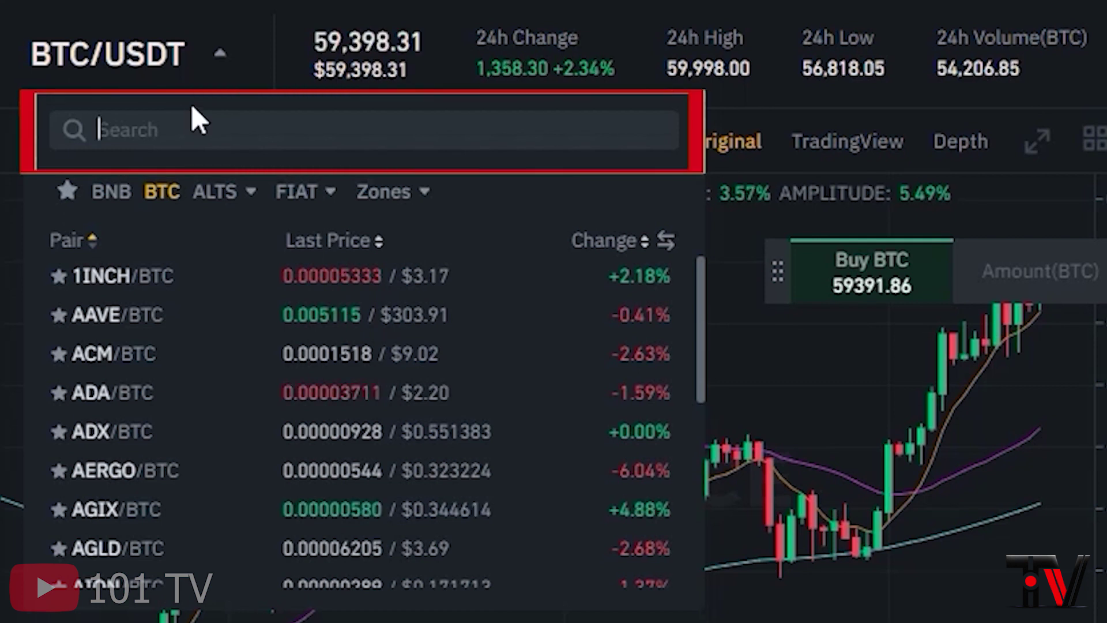
text(xrp)
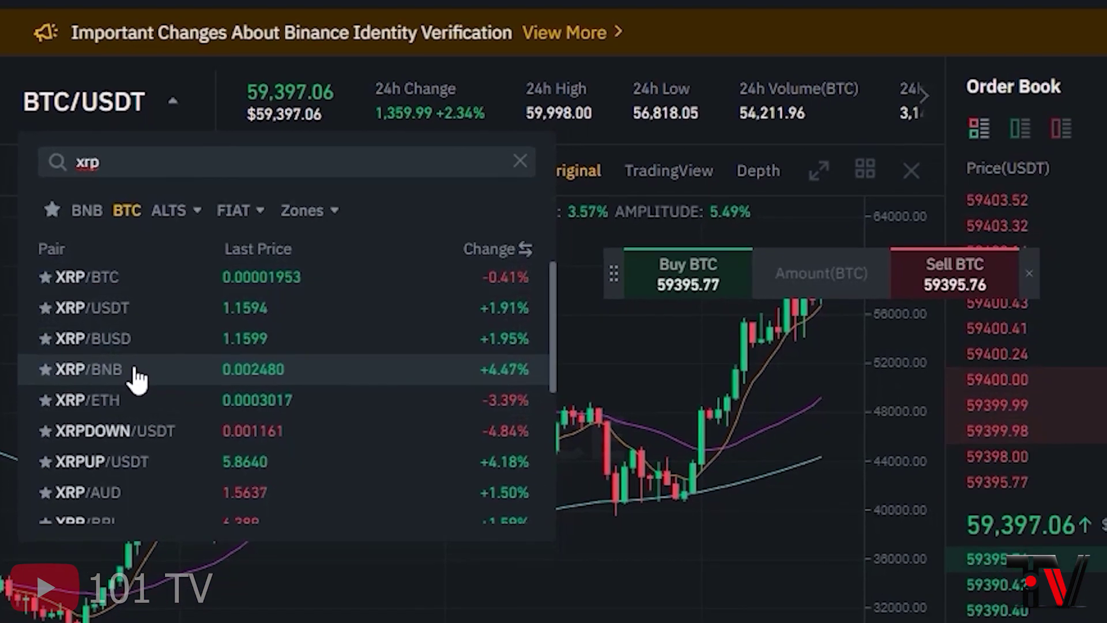
click(163, 395)
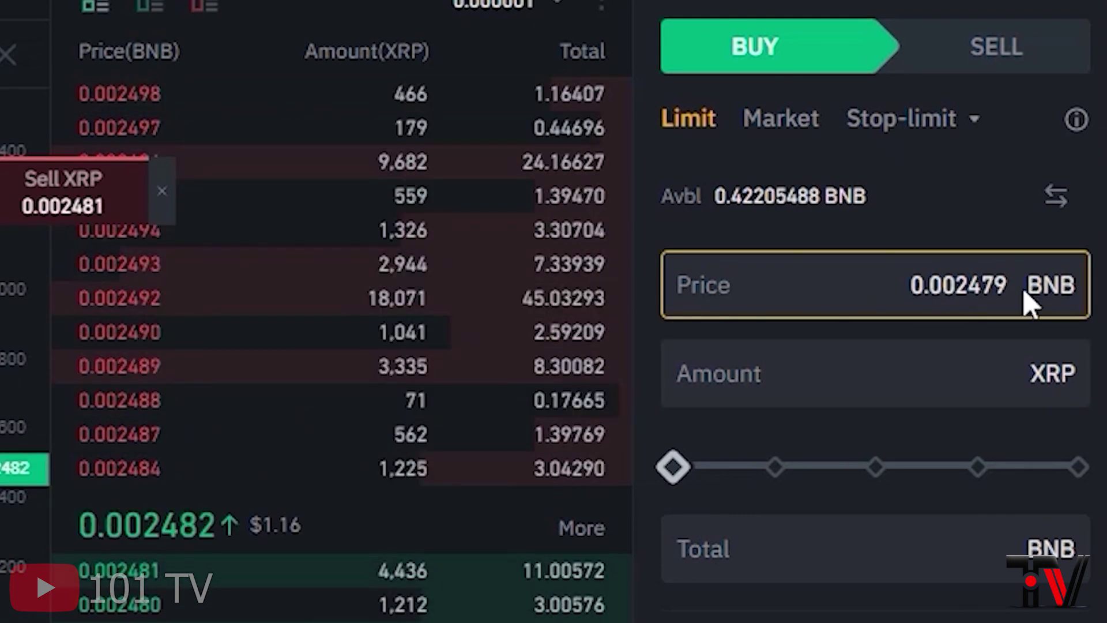
- Place a limit buy for 170 XRP at 0.002479 BNB using 100% of the available BNB, and return to the Fiat and Spot wallet
mouse_move(672, 468)
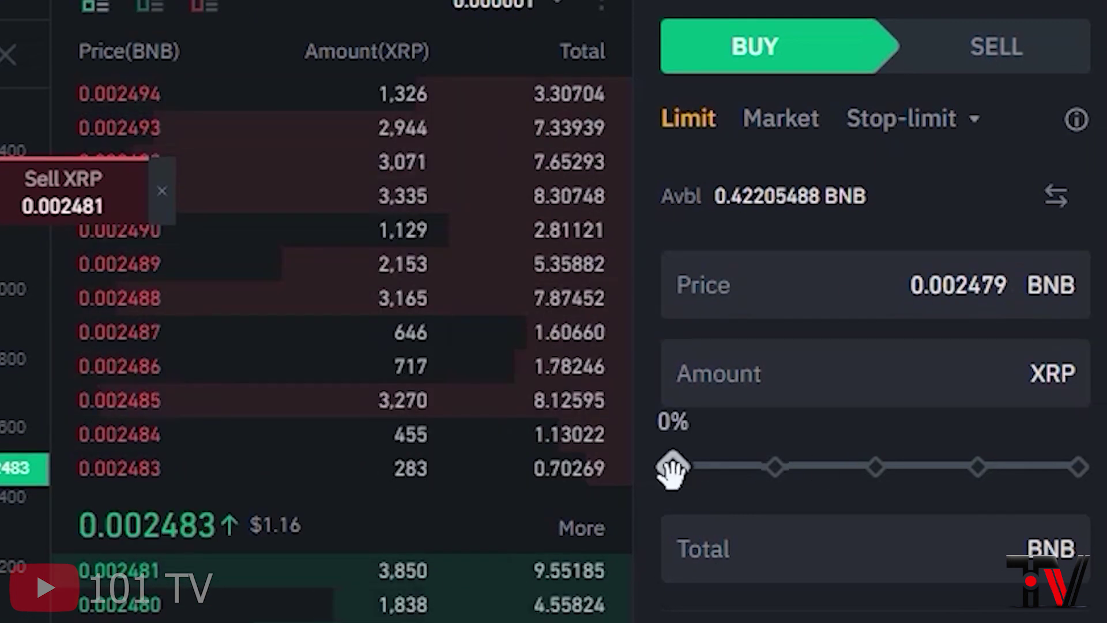
drag(673, 470, 1070, 467)
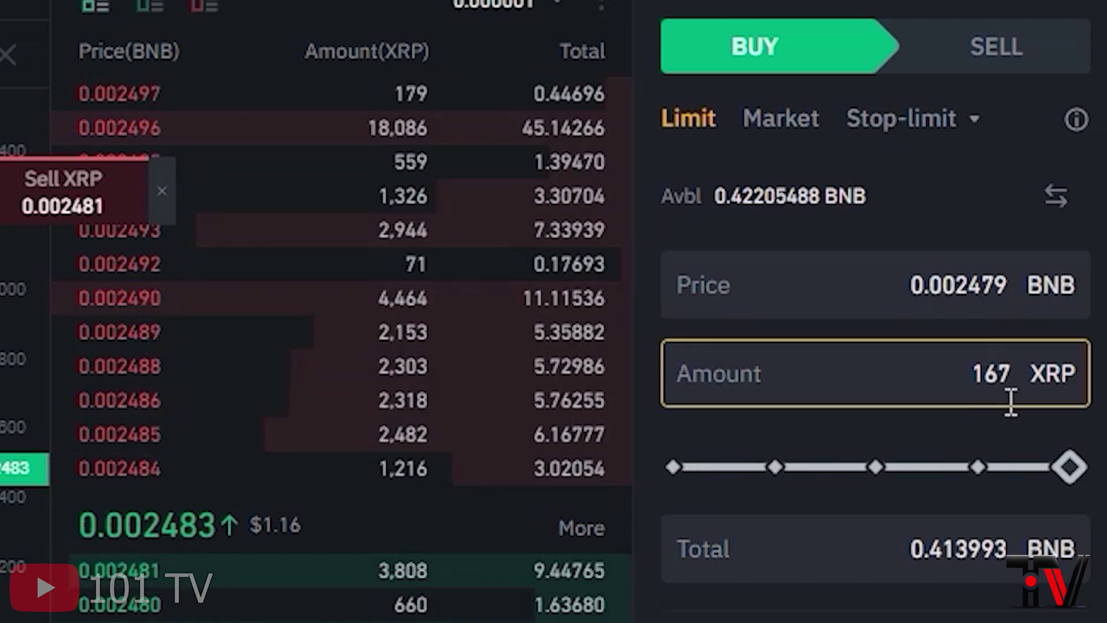
scroll(954, 354, down, 4)
click(1077, 376)
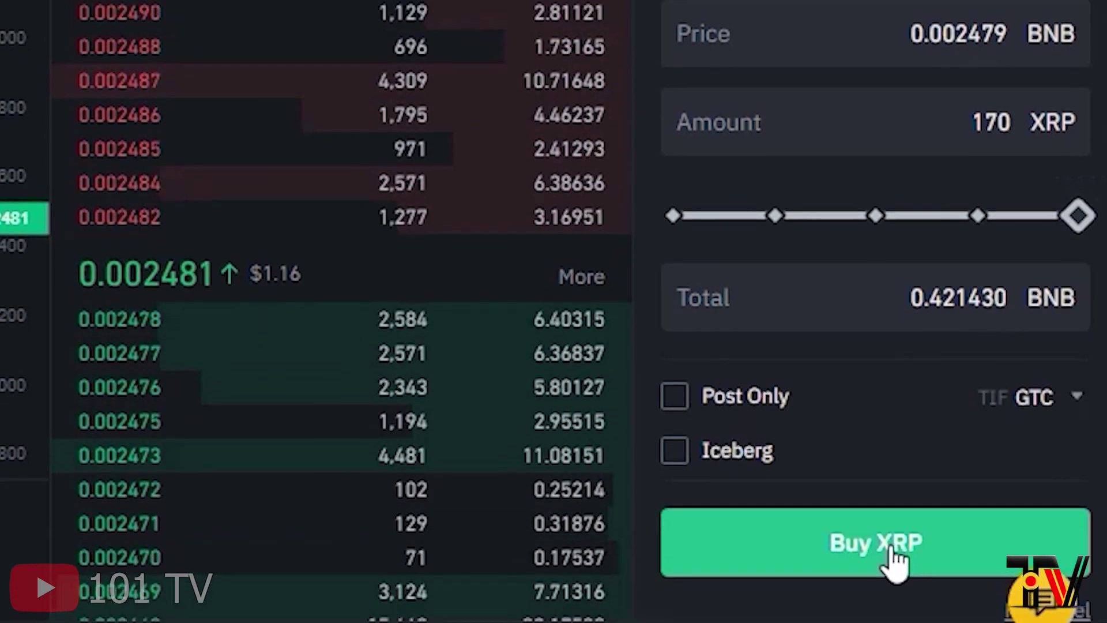
click(900, 591)
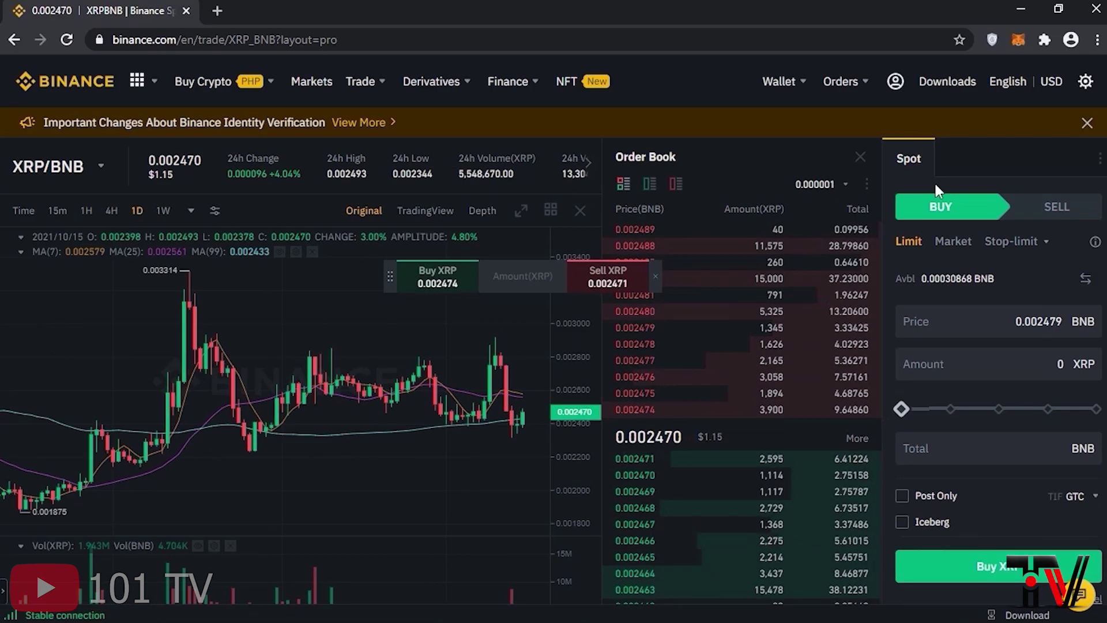
mouse_move(783, 86)
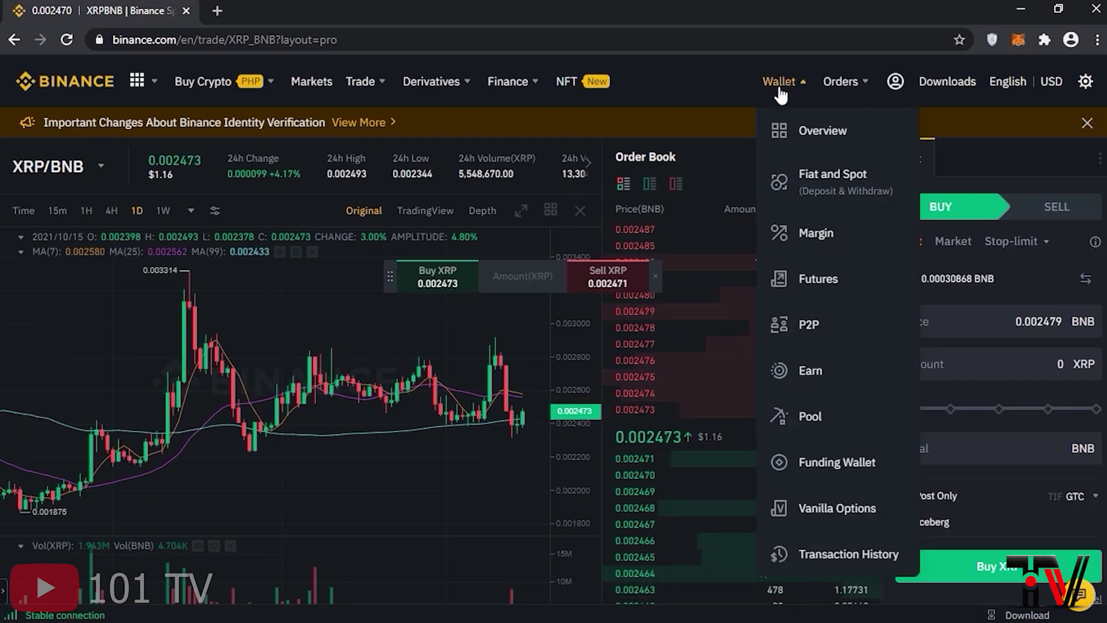
click(826, 189)
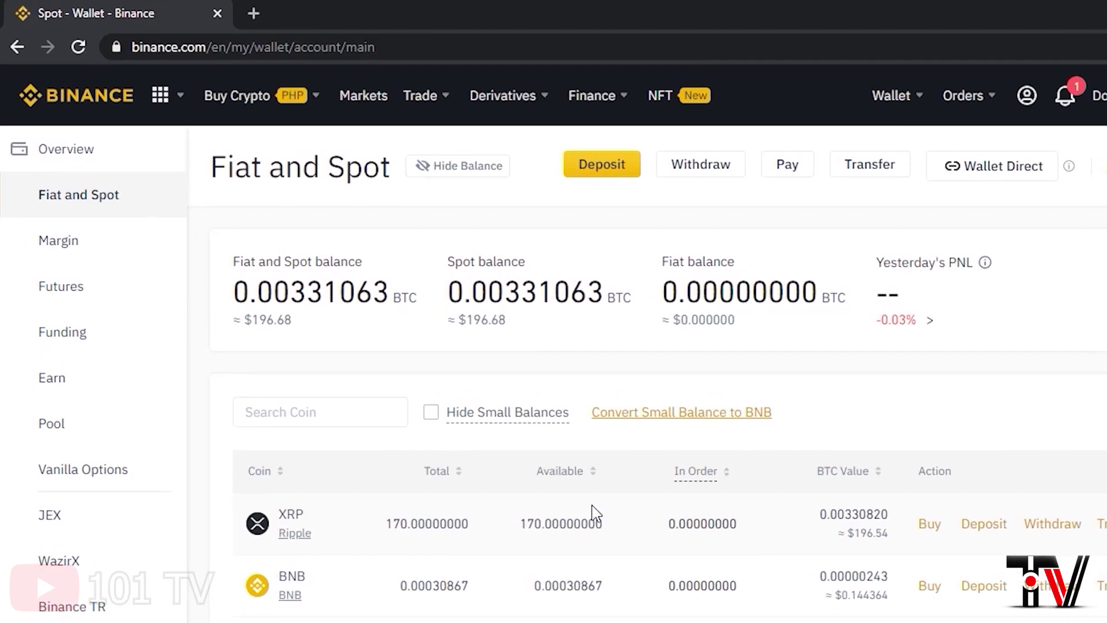
- Load coins.ph in a new browser tab and open its login page
click(455, 27)
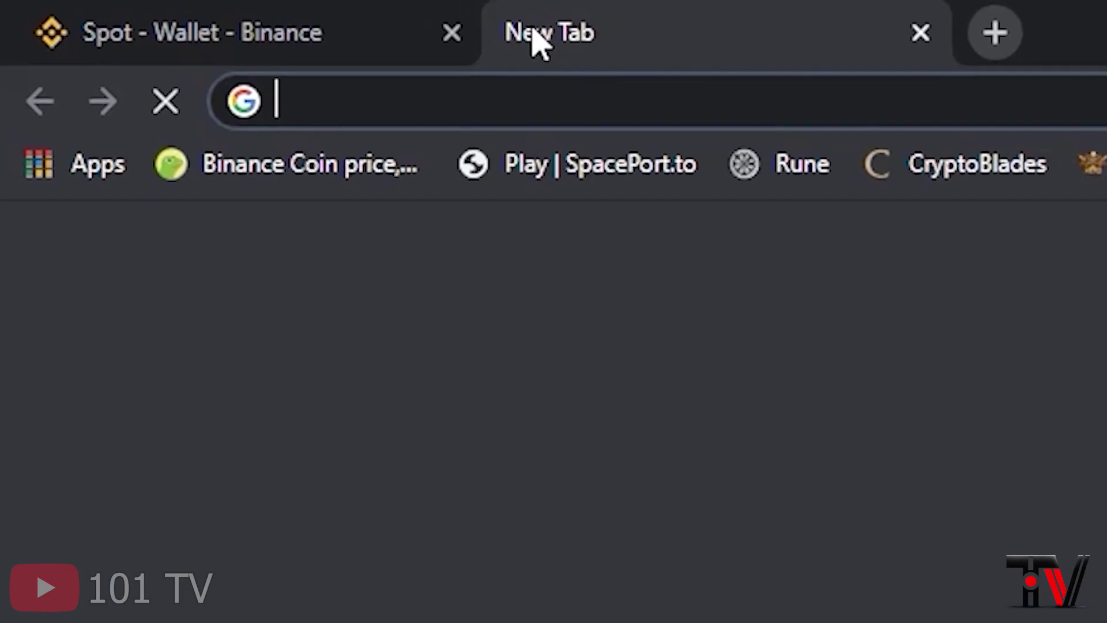
text(coin)
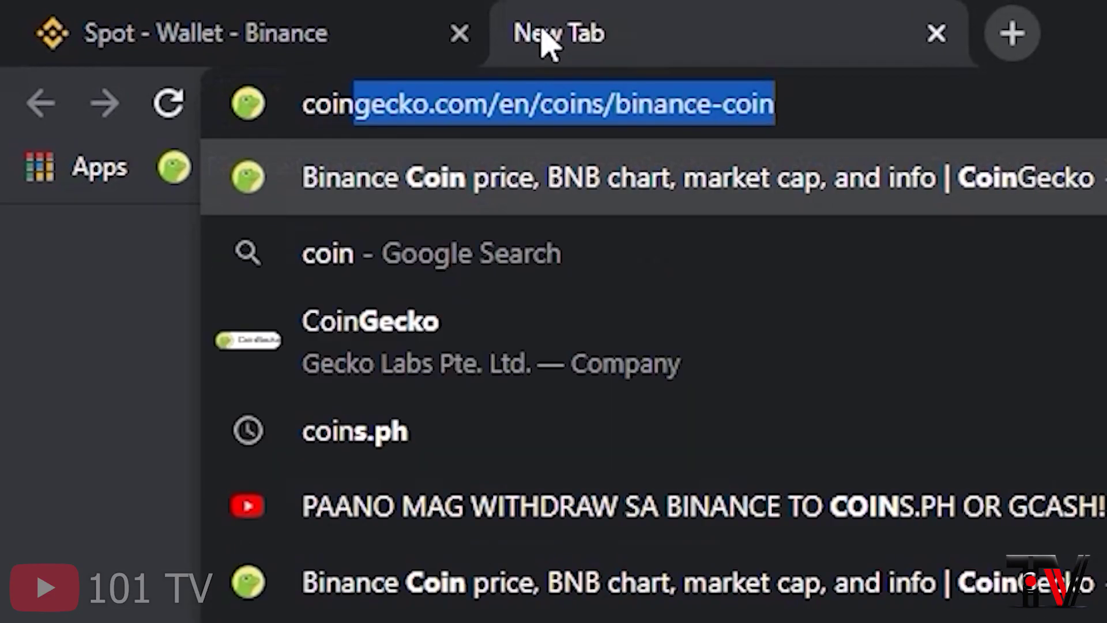
text(s.ph)
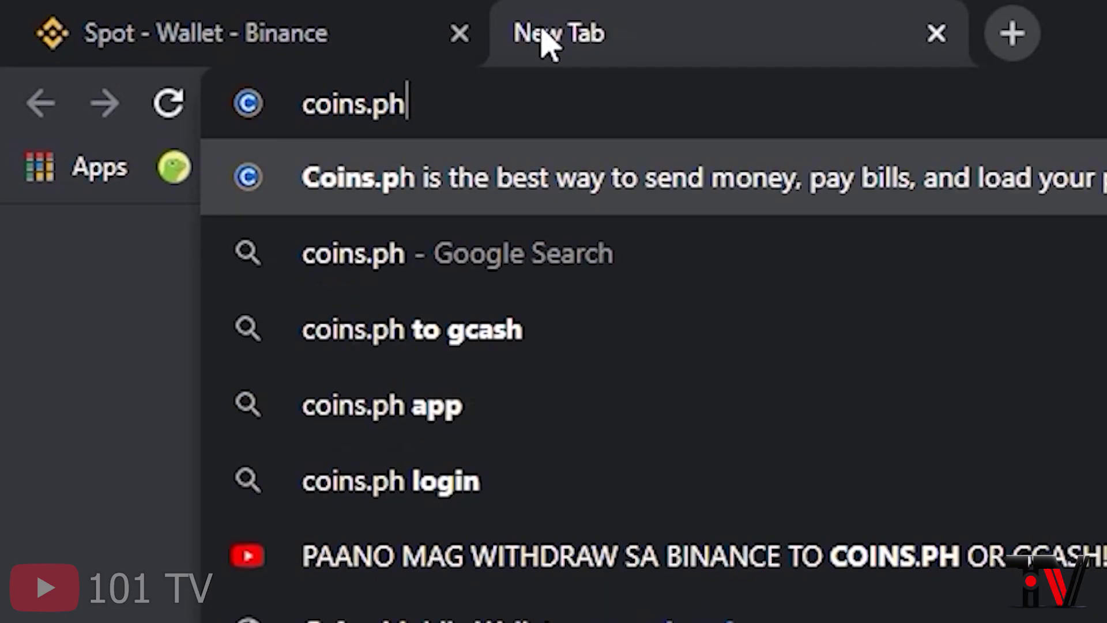
key(Return)
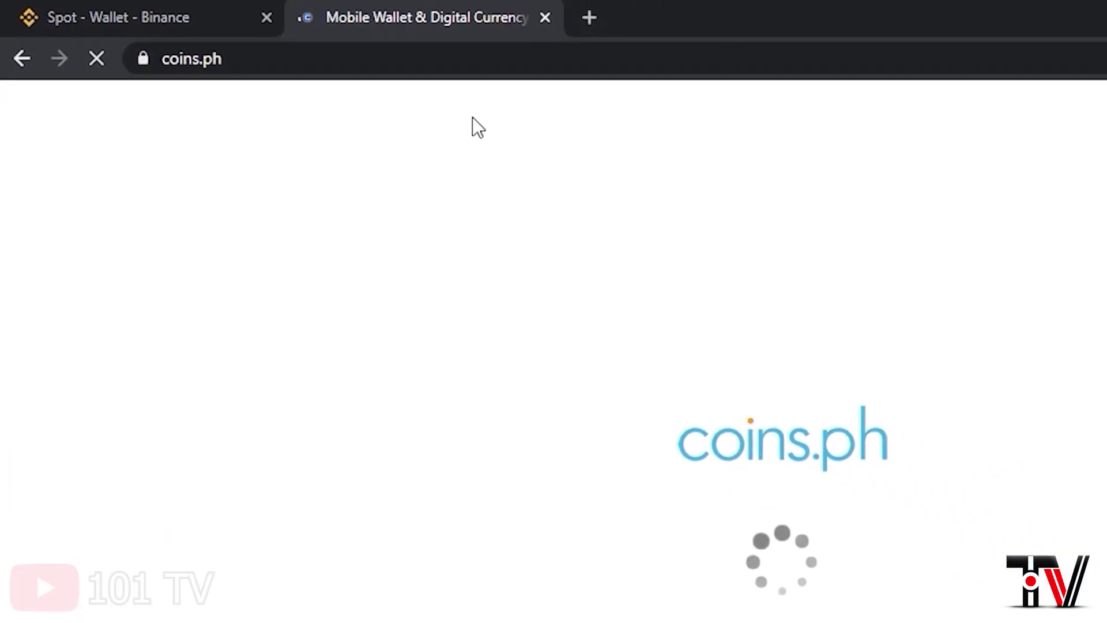
mouse_move(555, 149)
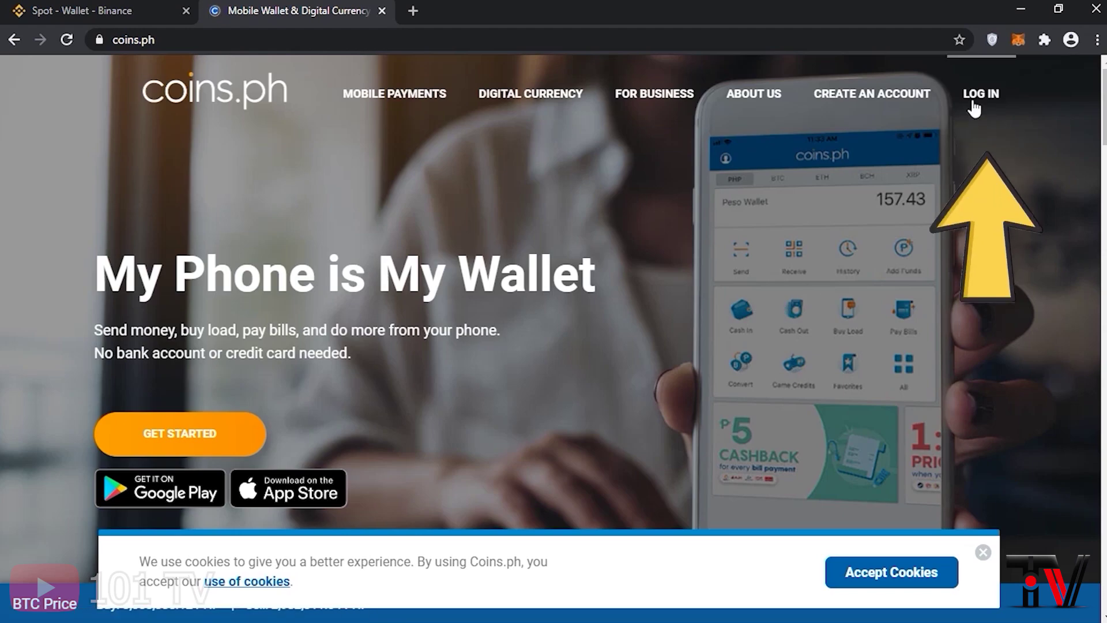
click(977, 115)
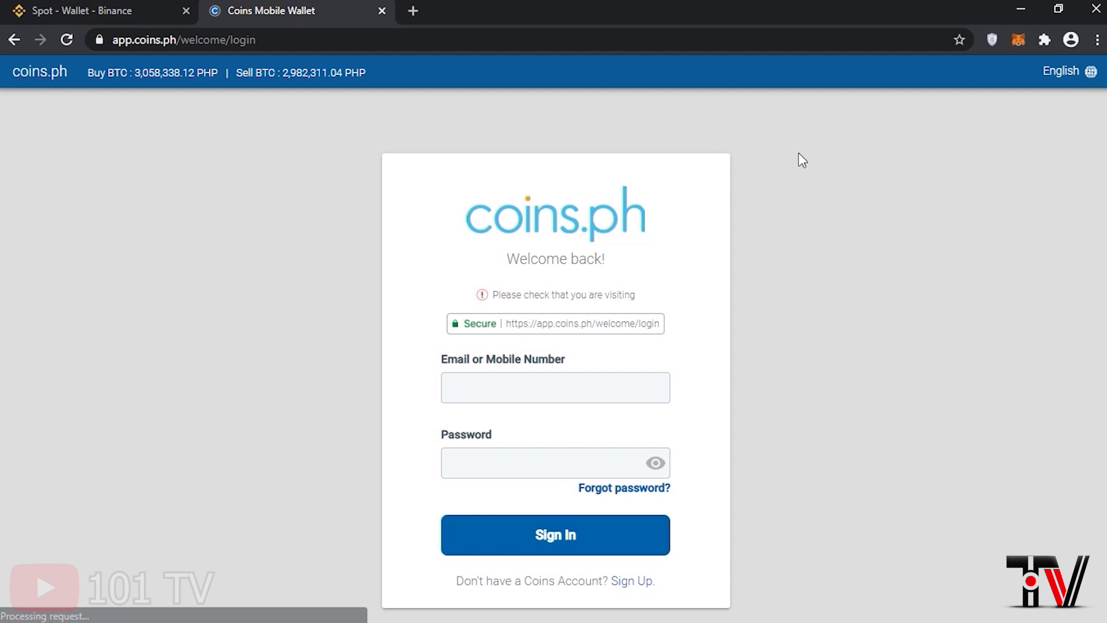
- Enter the account's email or mobile number and the password, and submit the Coins.ph sign-in
click(556, 388)
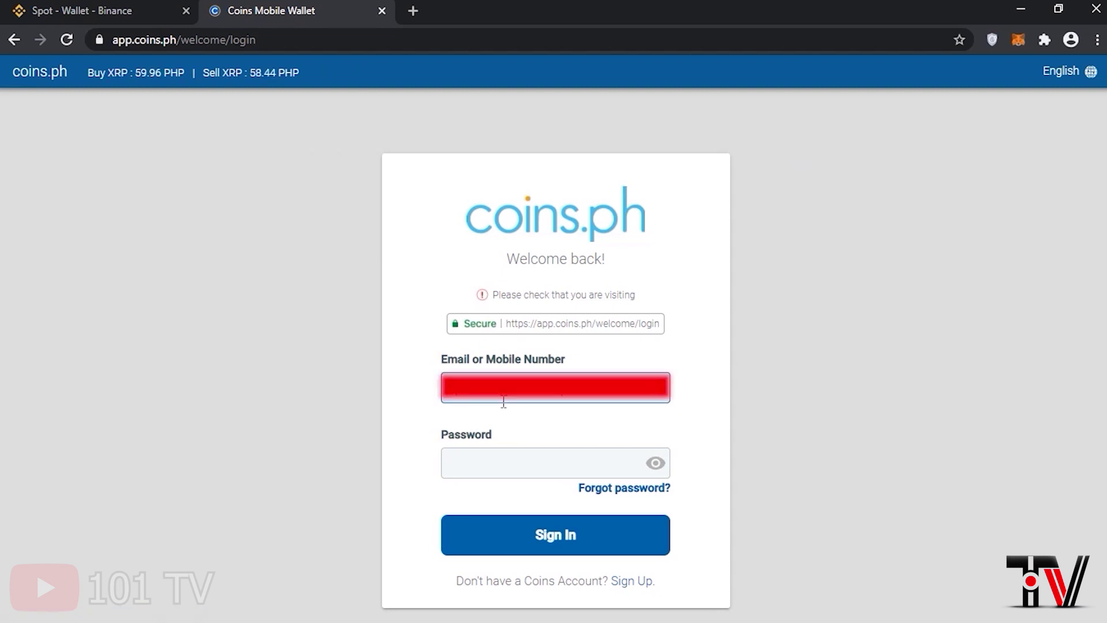
key(Tab)
text(*********)
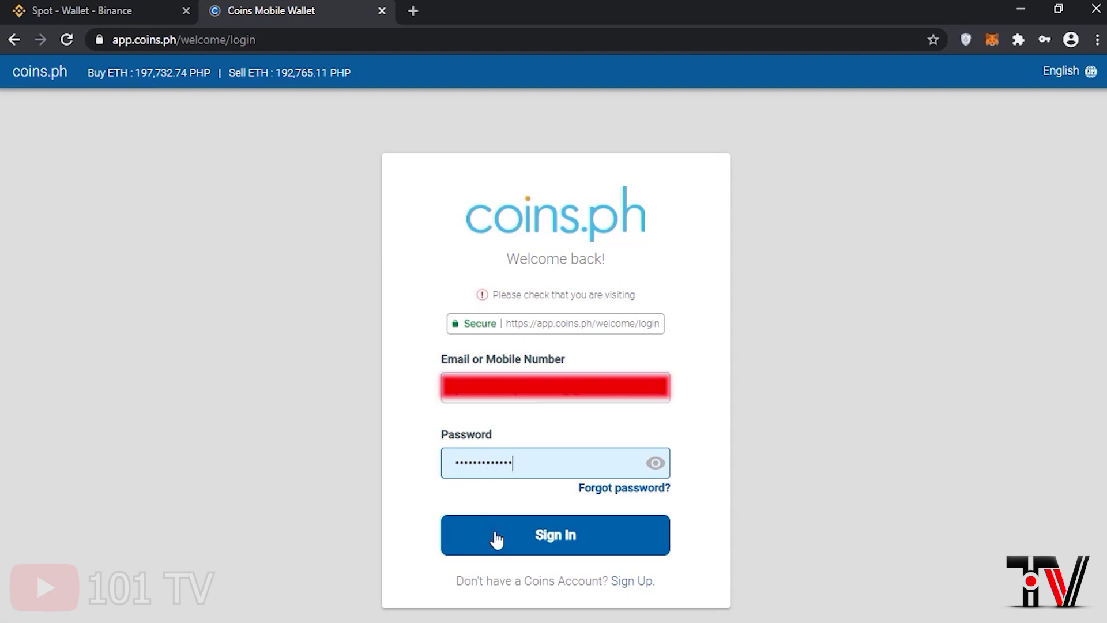
click(559, 539)
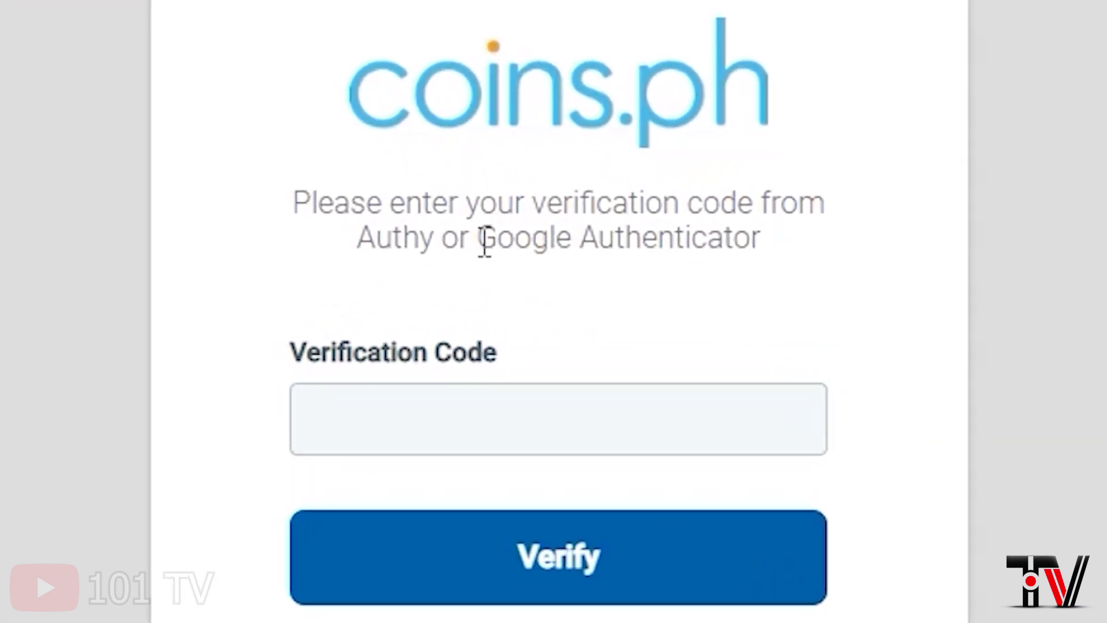
- Enter the verification code from Google Authenticator and verify the login
drag(486, 240, 783, 257)
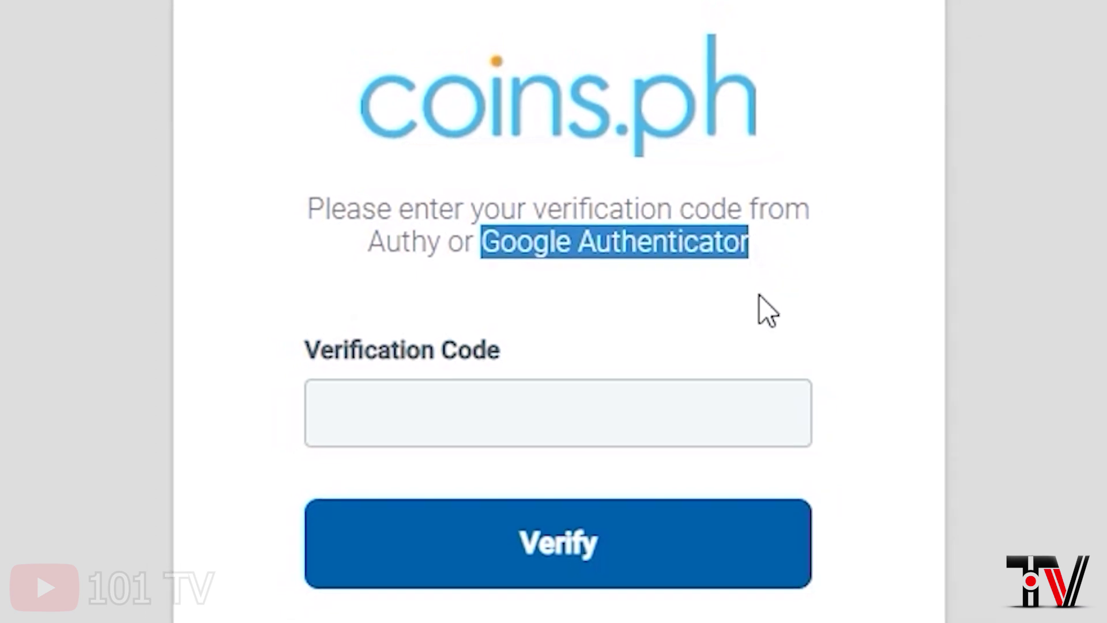
click(609, 239)
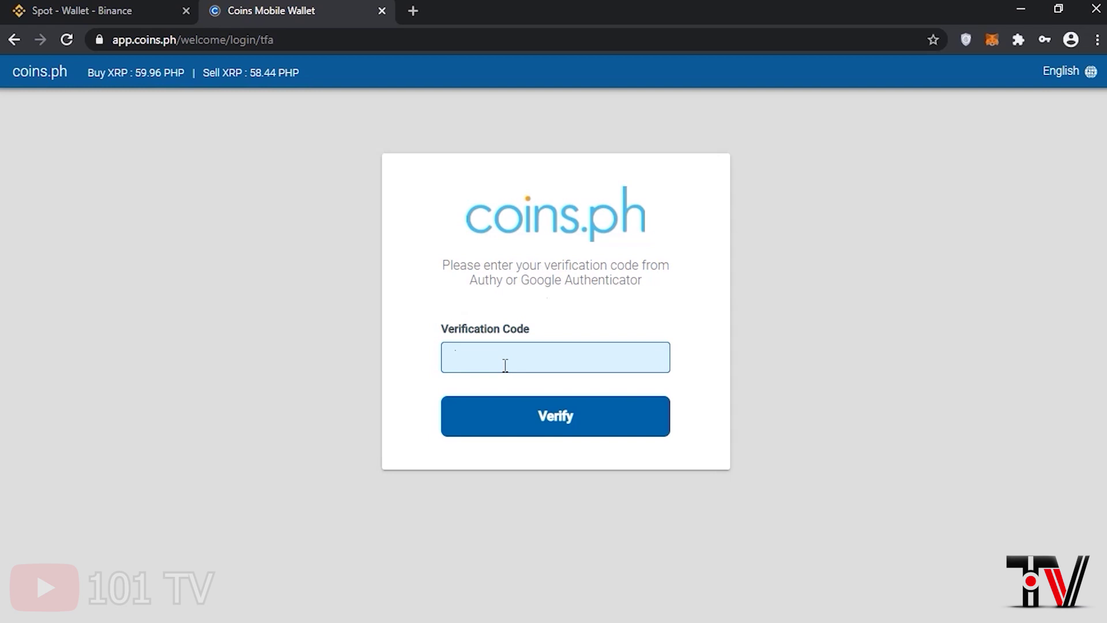
key(ctrl+v)
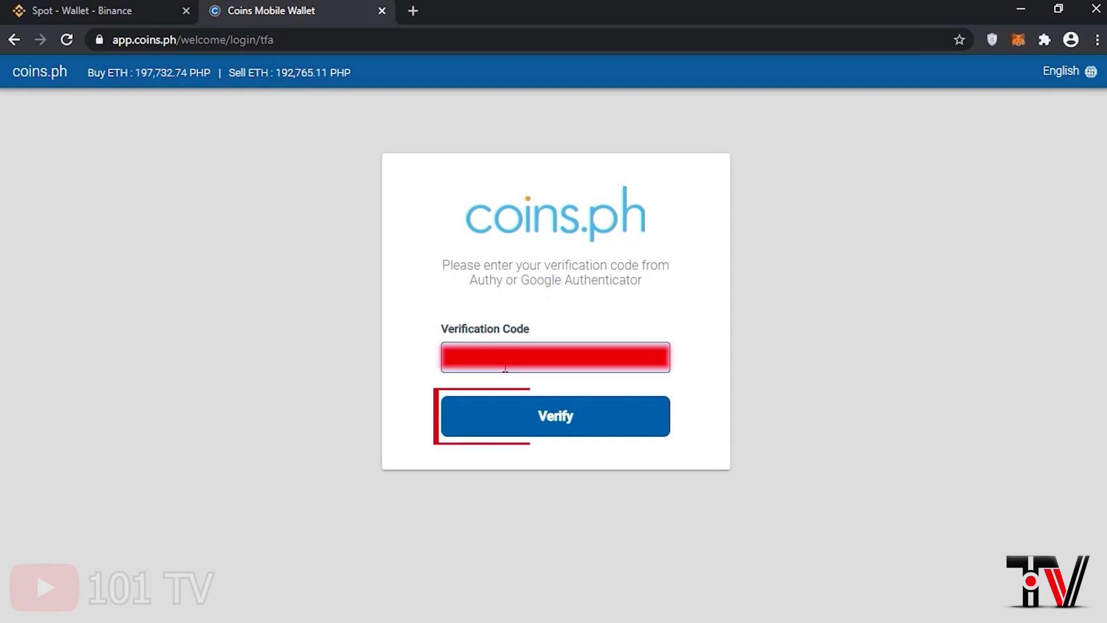
click(555, 428)
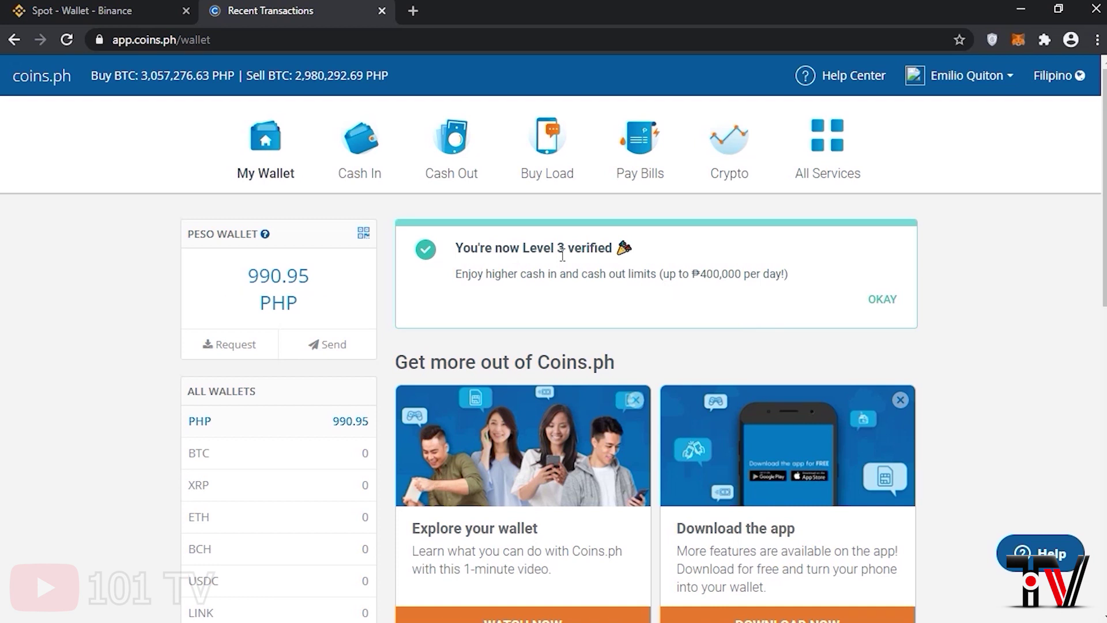
- Select the XRP wallet and display its receiving wallet address and destination tag
scroll(260, 415, down, 1)
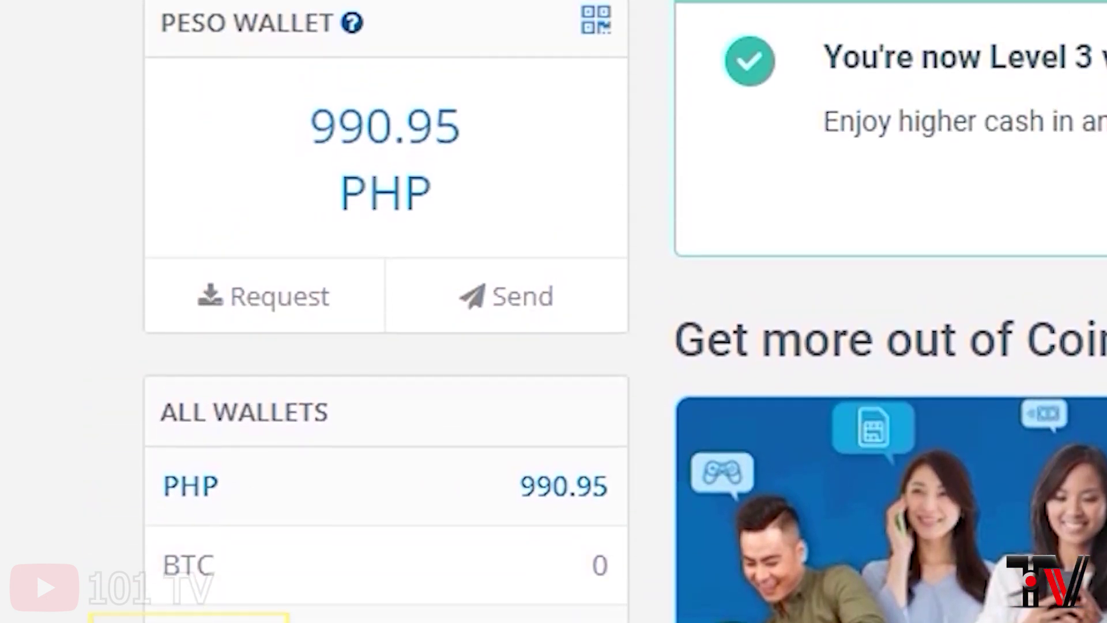
click(190, 406)
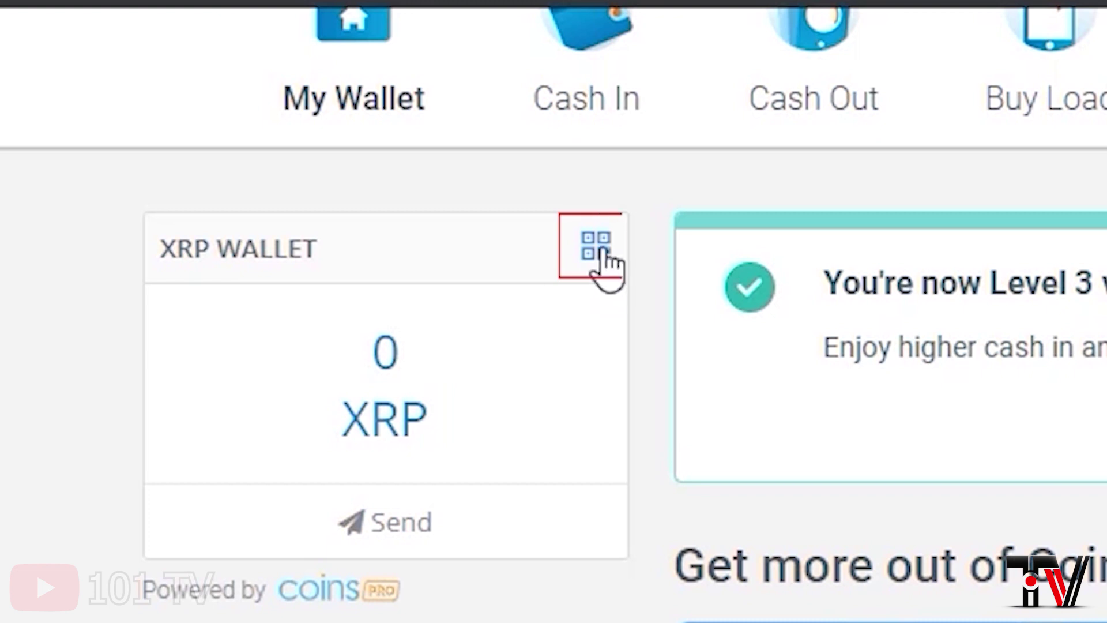
click(600, 250)
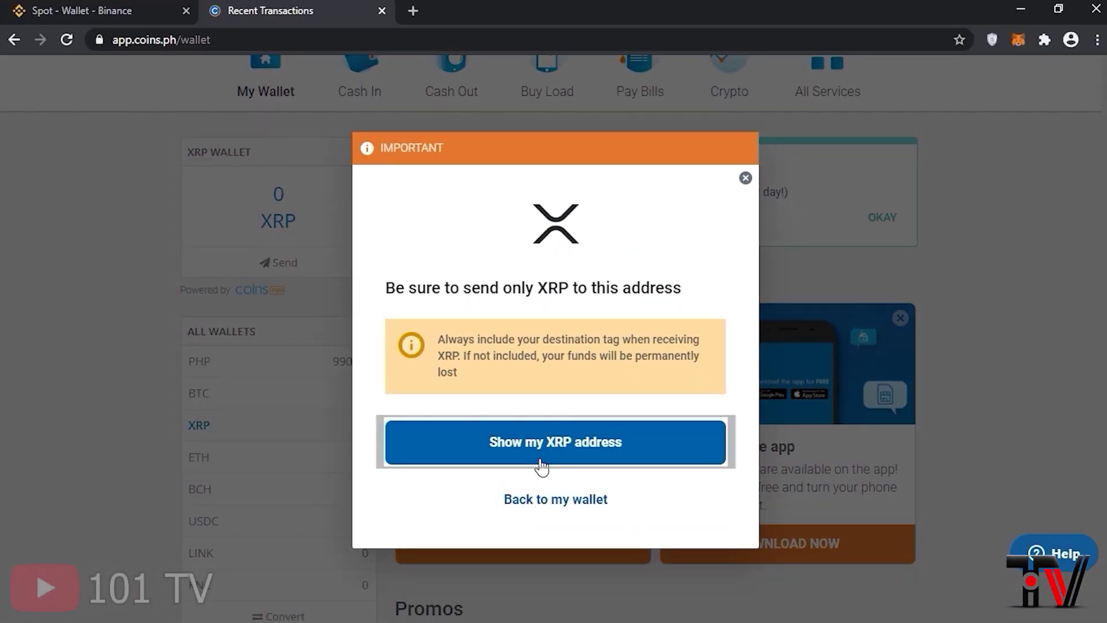
click(552, 453)
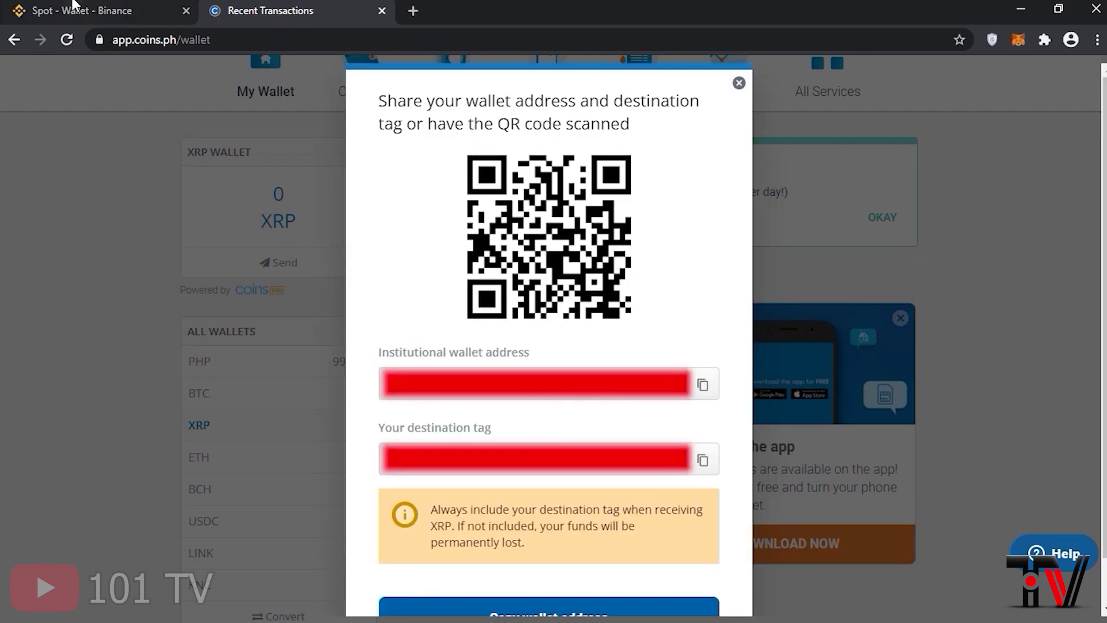
- Switch back to the Binance wallet and open the withdrawal form for XRP
click(97, 9)
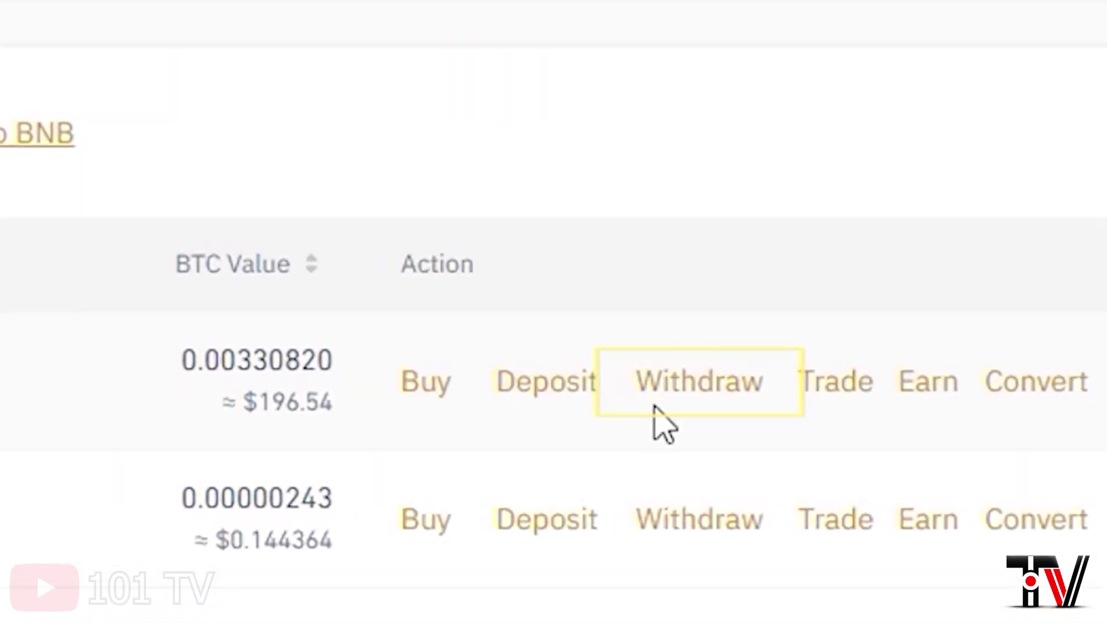
click(699, 384)
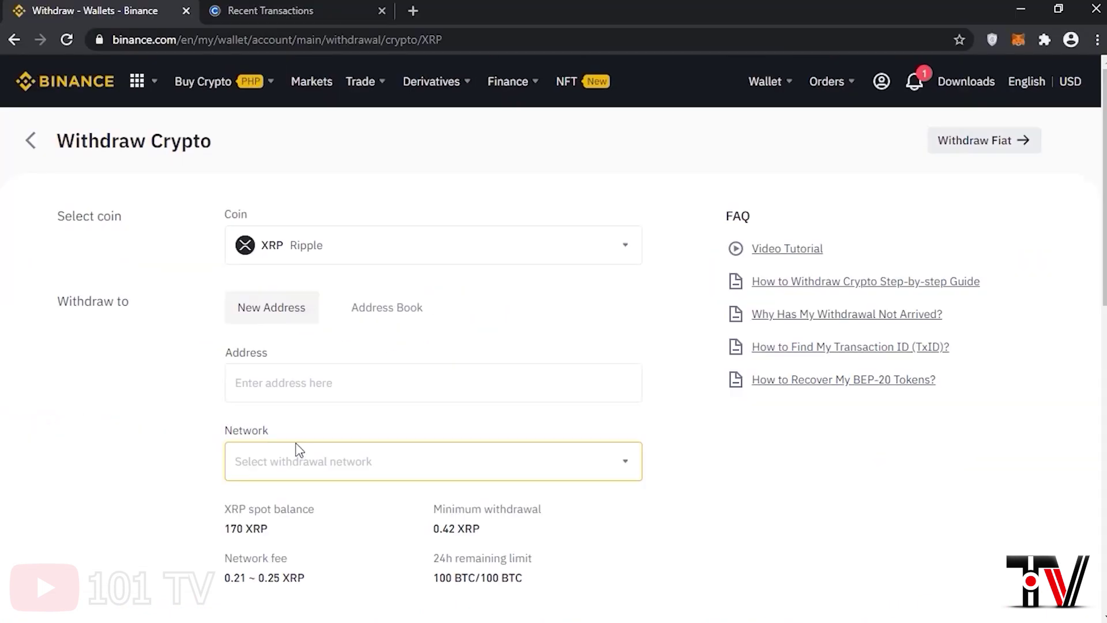
- Copy the XRP institutional wallet address from Coins.ph, paste it as the Binance withdrawal address, and confirm the MEMO notice
click(306, 10)
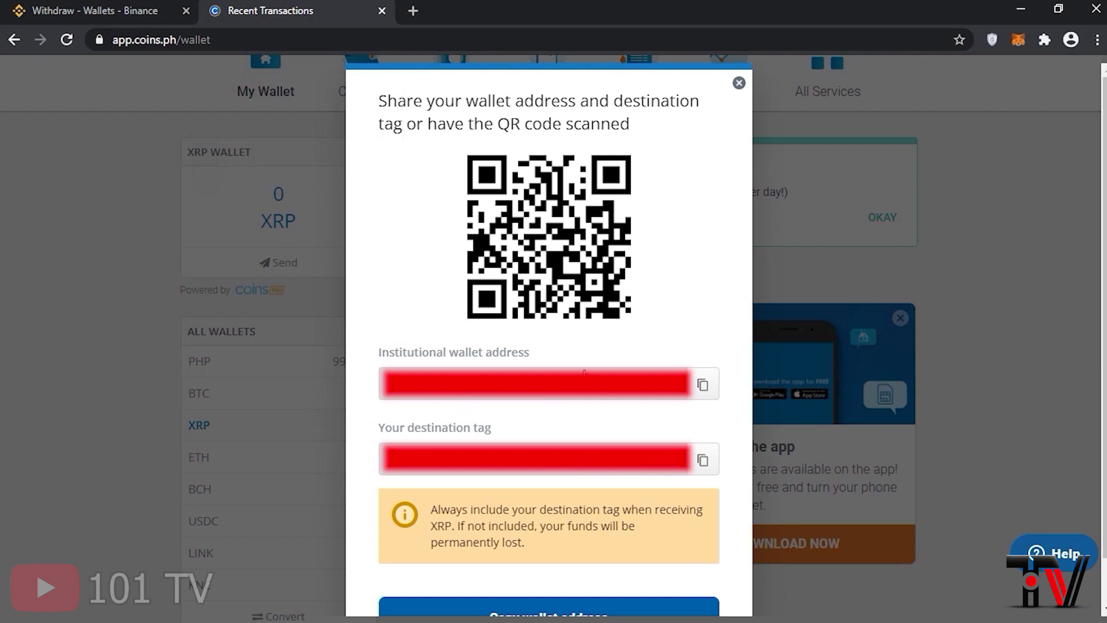
click(702, 392)
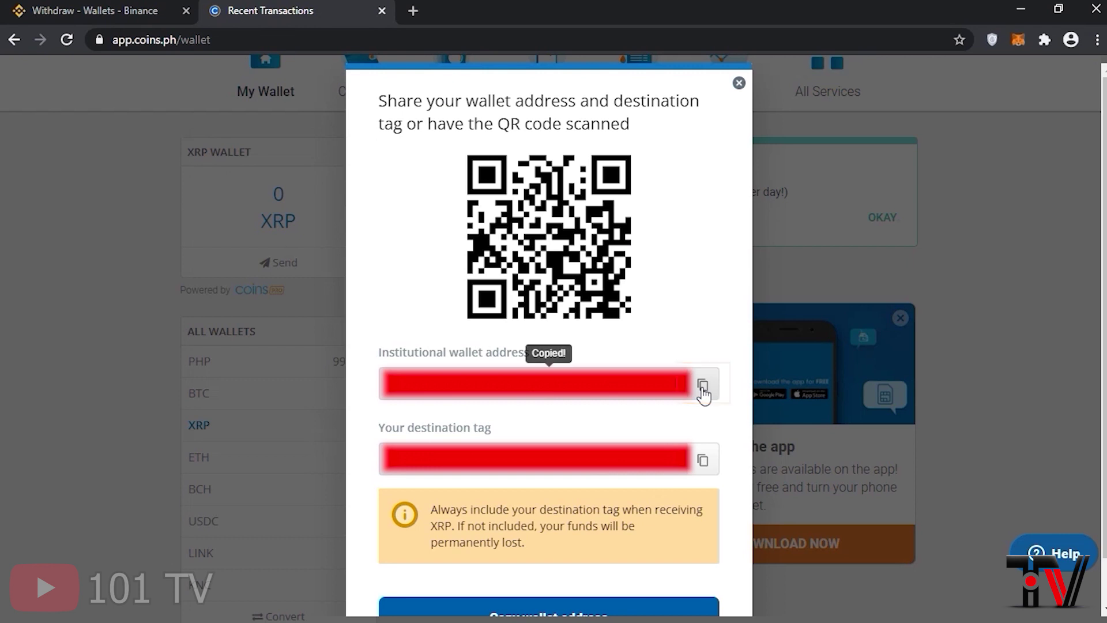
click(89, 8)
click(299, 381)
right_click(298, 384)
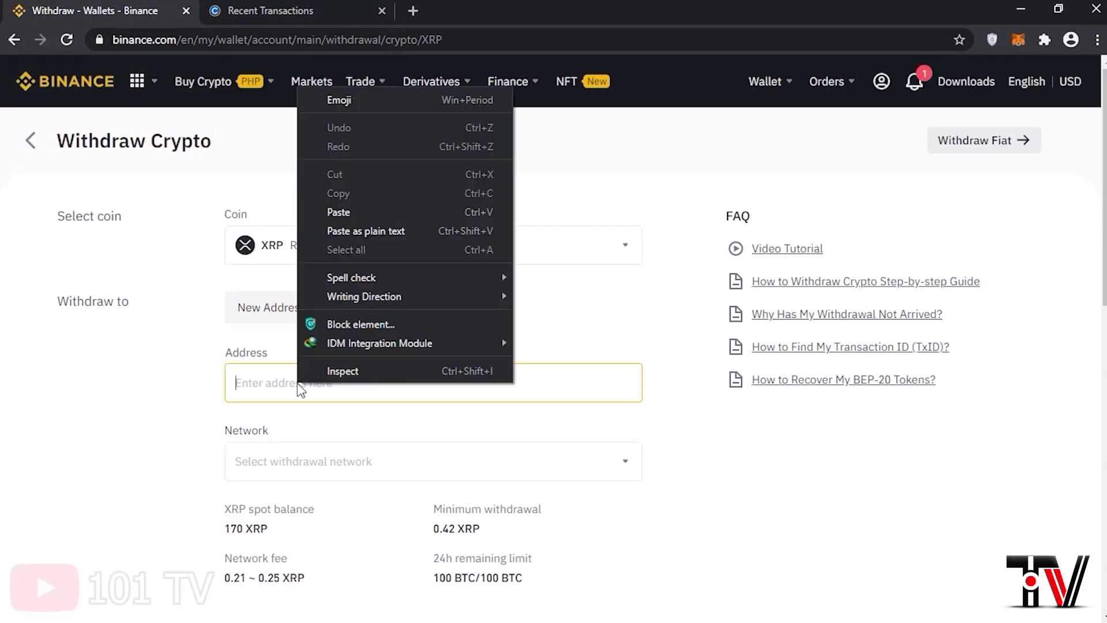
click(355, 212)
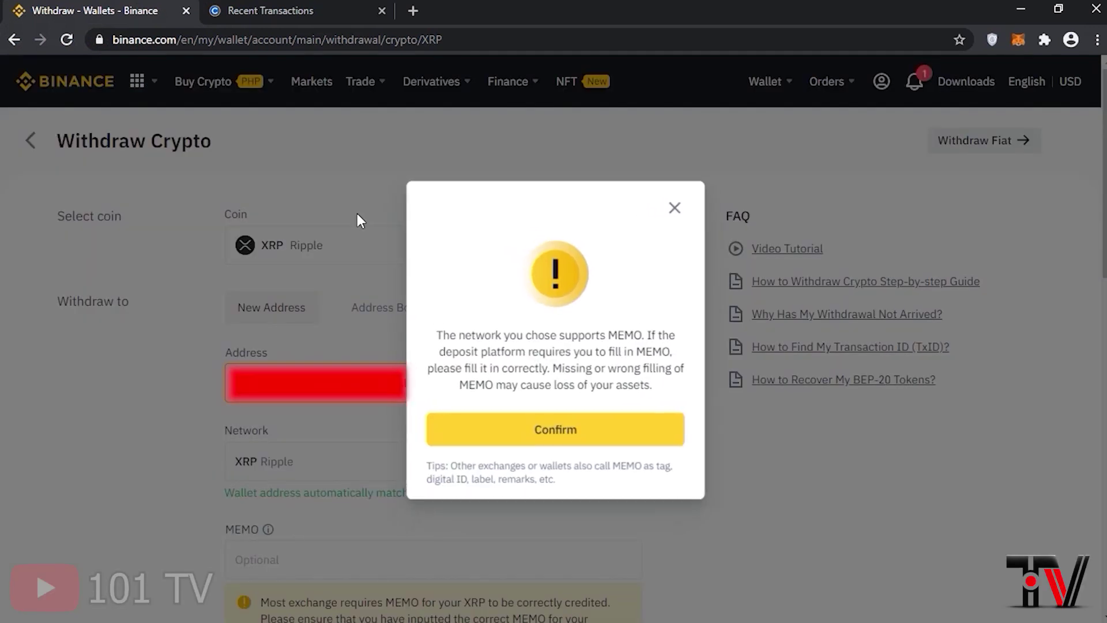
click(554, 435)
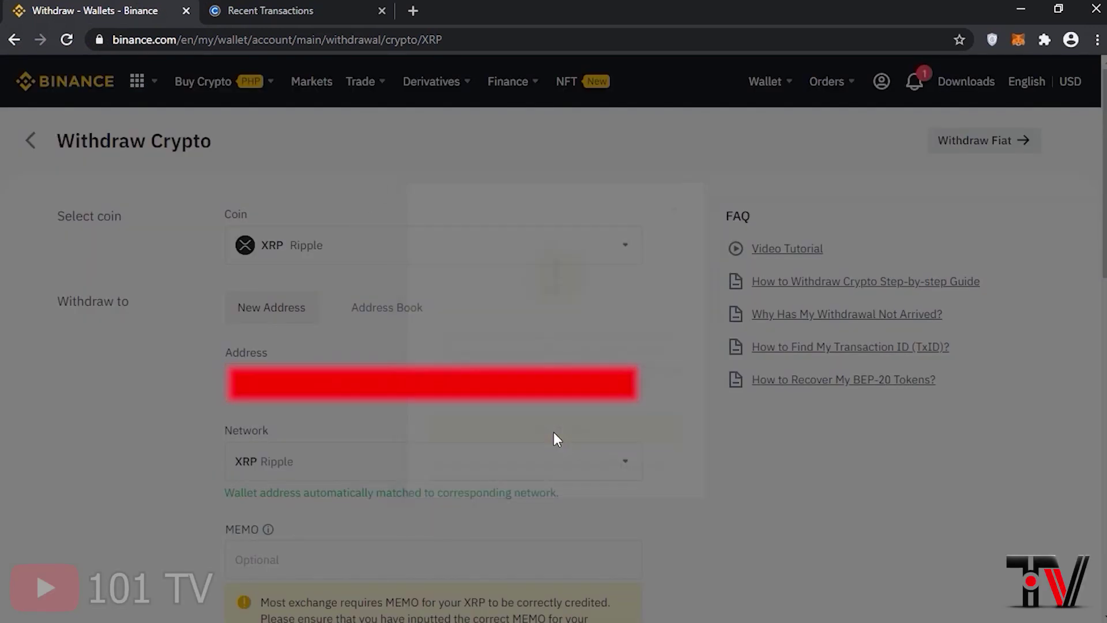
- Copy the destination tag from Coins.ph and paste it into the MEMO field of the Binance withdrawal form
scroll(567, 462, down, 1)
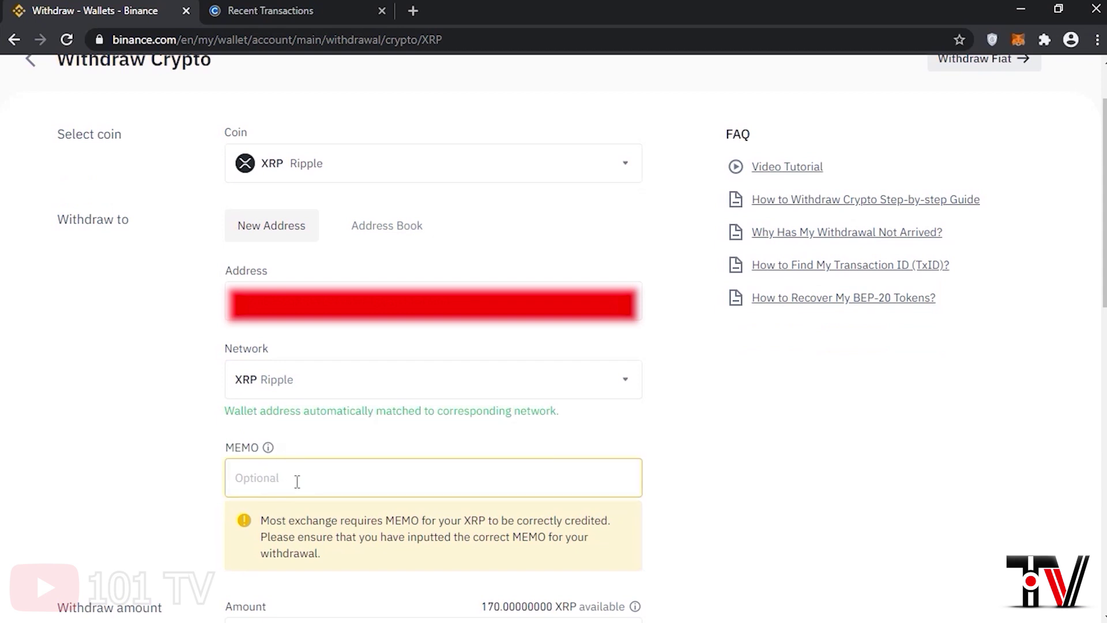
click(283, 10)
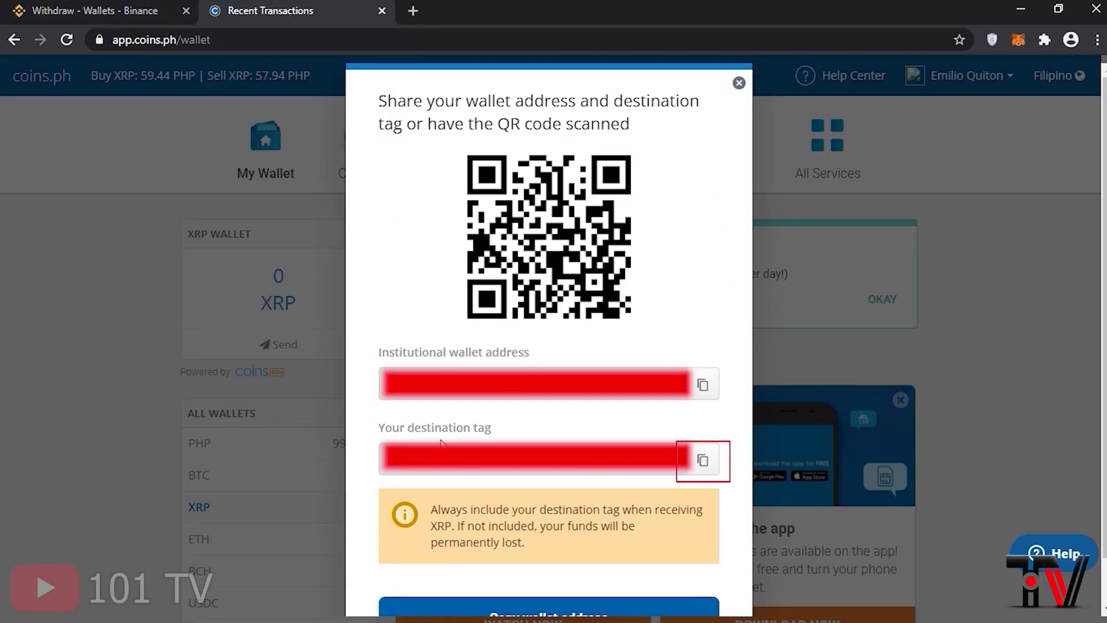
click(702, 461)
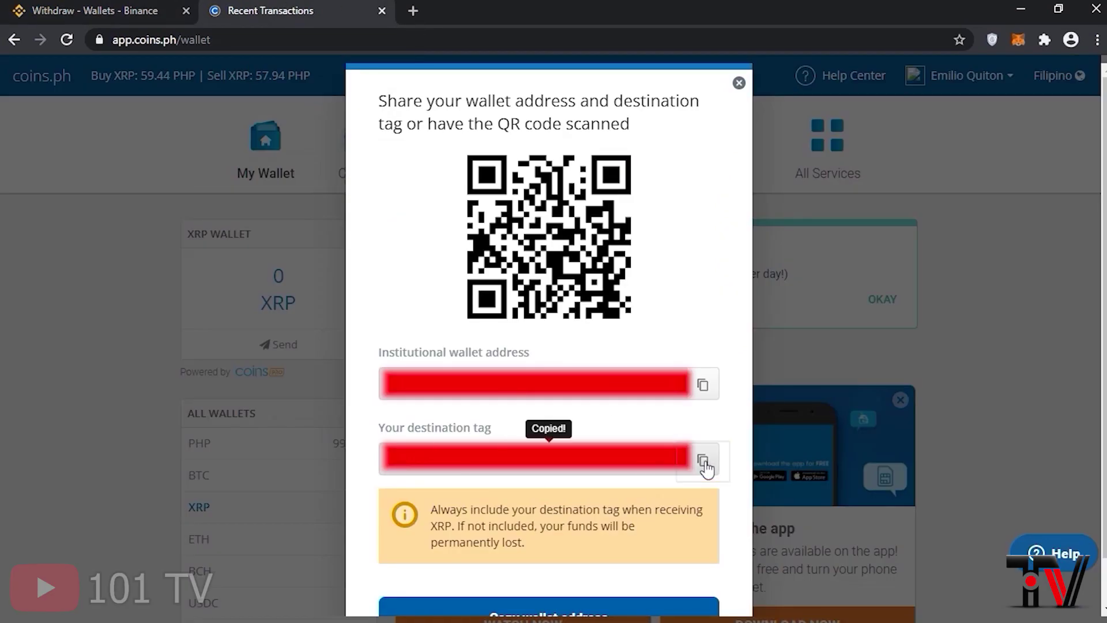
click(108, 6)
right_click(277, 483)
click(313, 310)
- Set the withdrawal amount to the maximum of 170 XRP, submit the withdrawal, and continue to security verification
scroll(461, 404, down, 3)
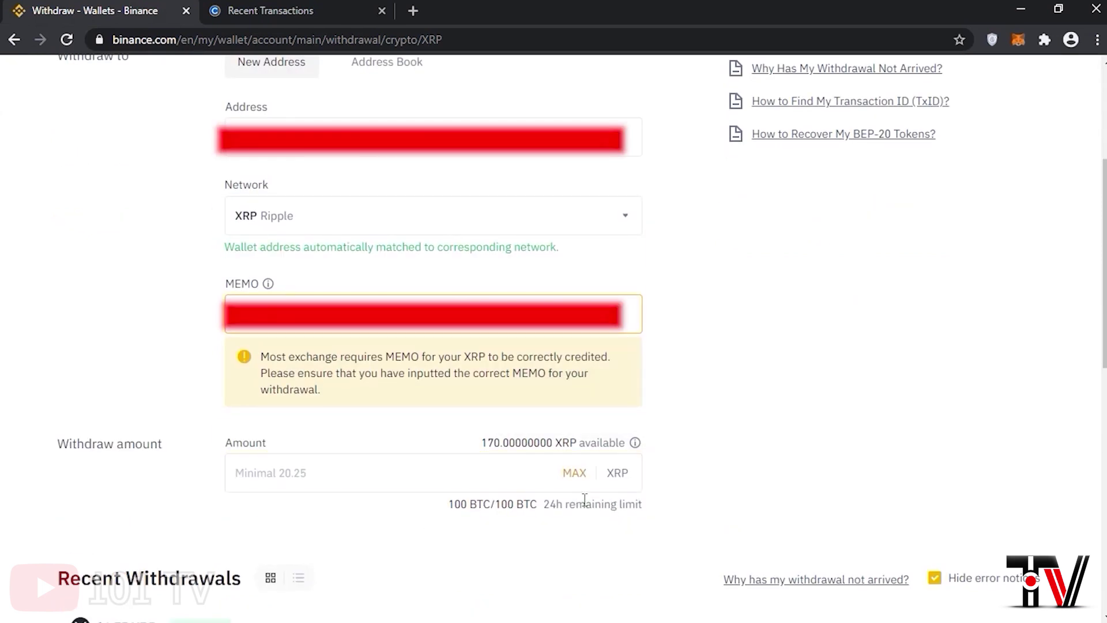
click(574, 474)
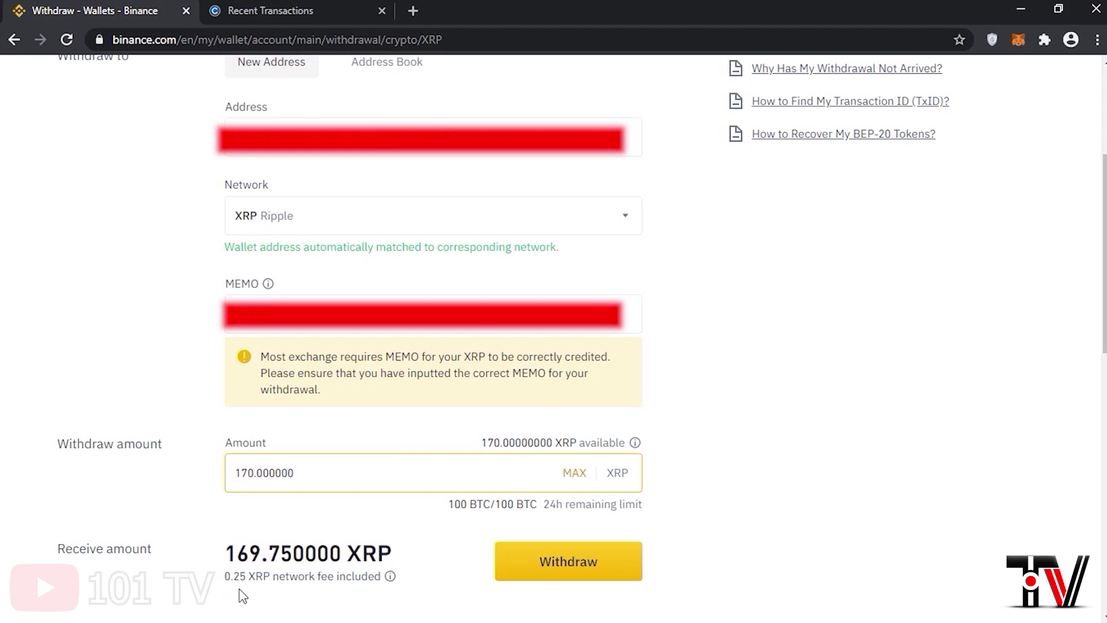
click(544, 567)
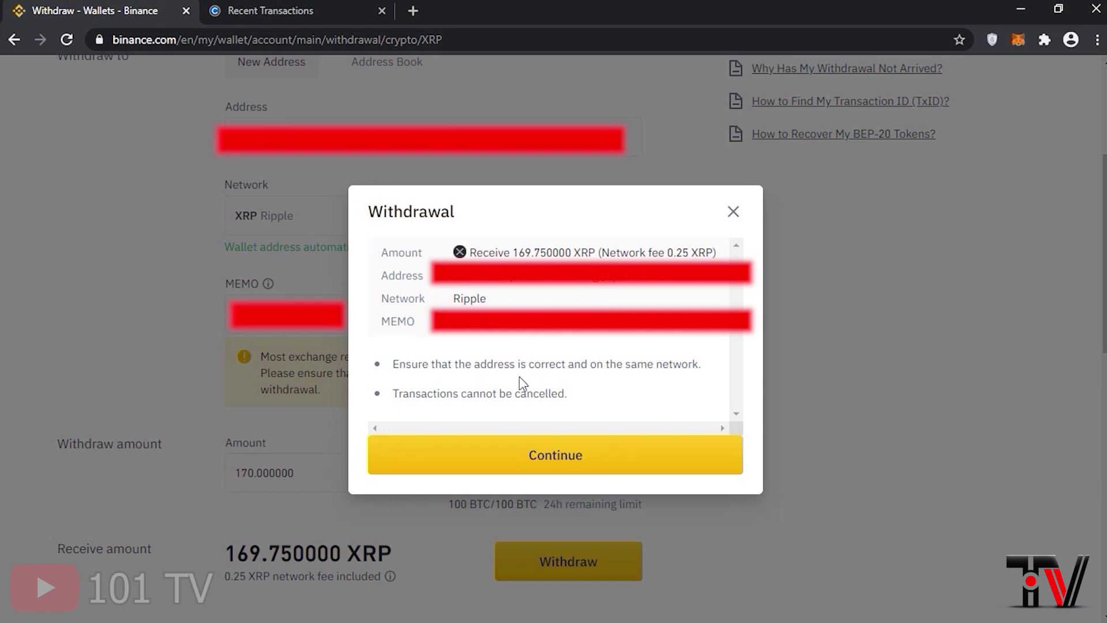
click(562, 456)
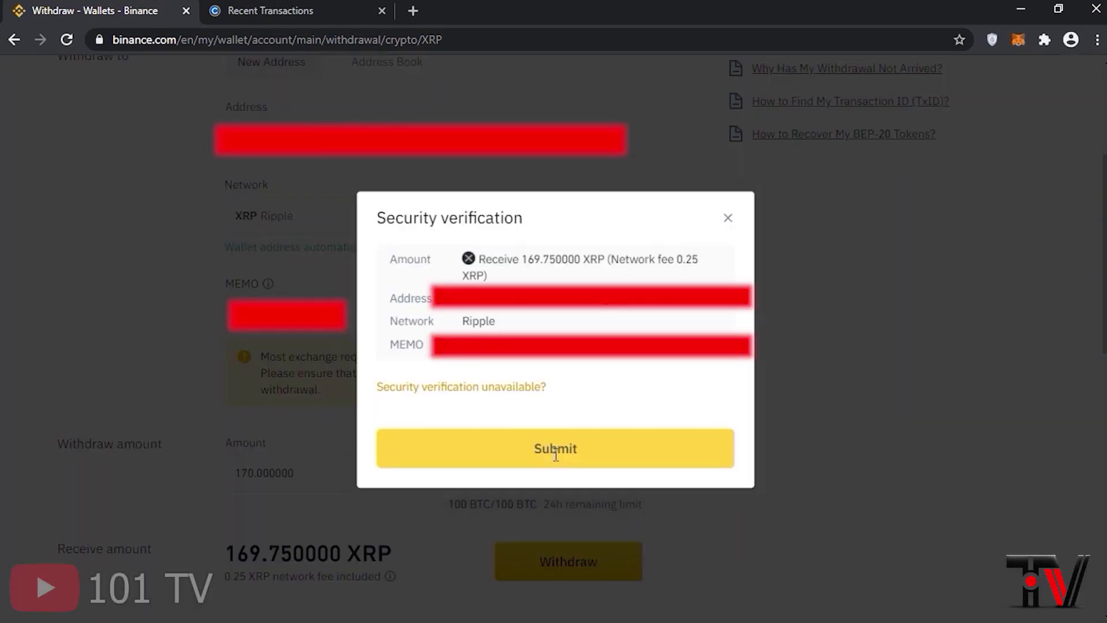
- Request the phone and e-mail verification codes, enter both codes, submit them, and complete the withdrawal request
click(483, 326)
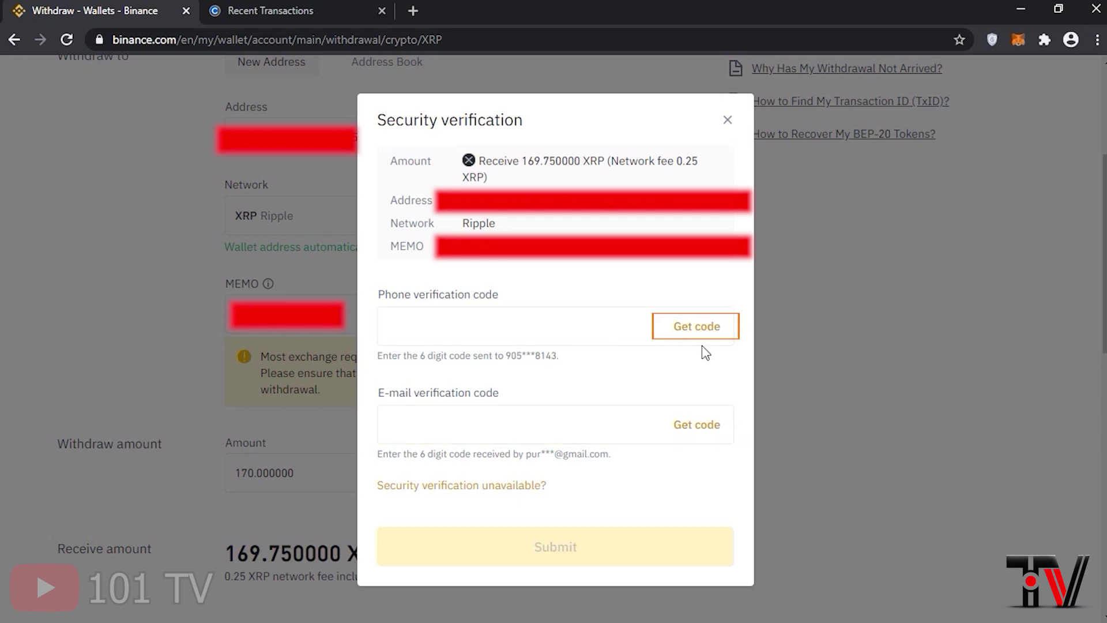
click(696, 327)
click(698, 425)
click(484, 323)
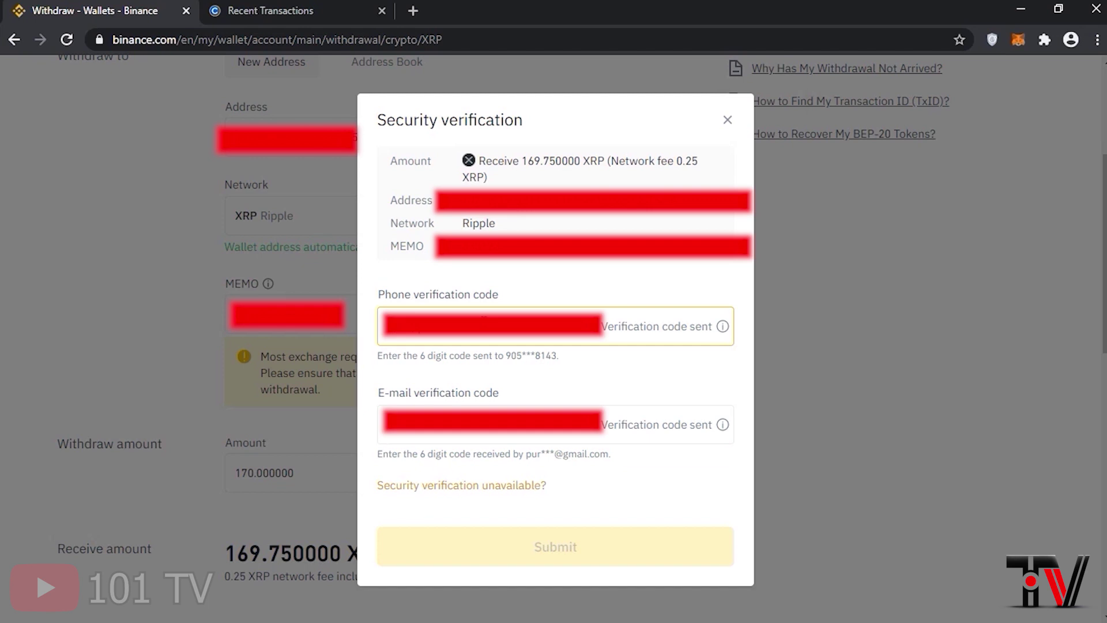
click(310, 425)
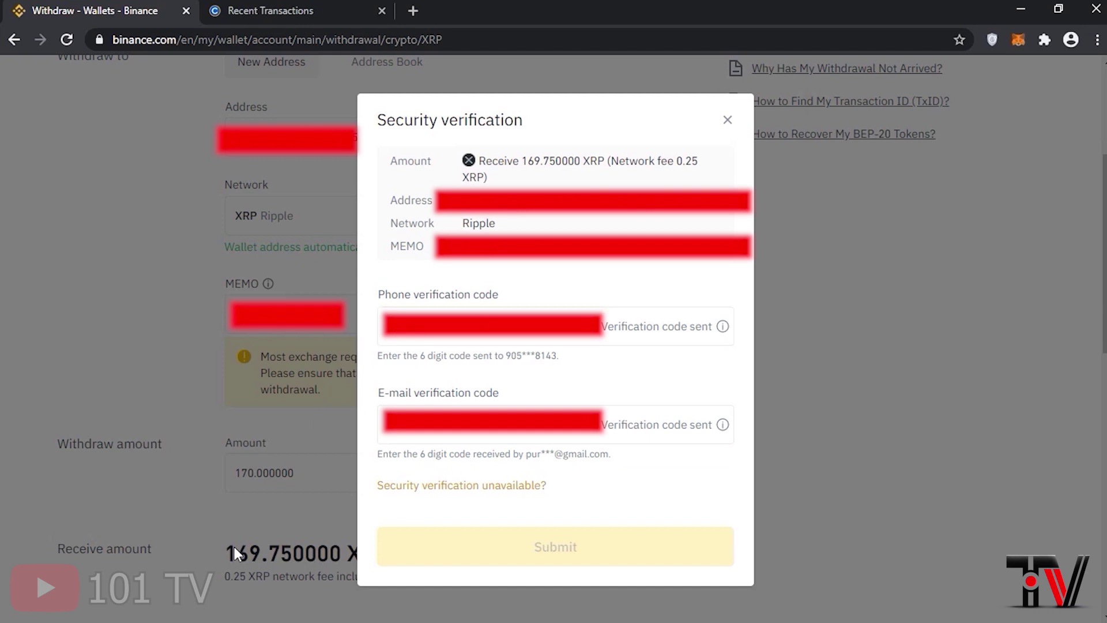
click(403, 428)
right_click(404, 430)
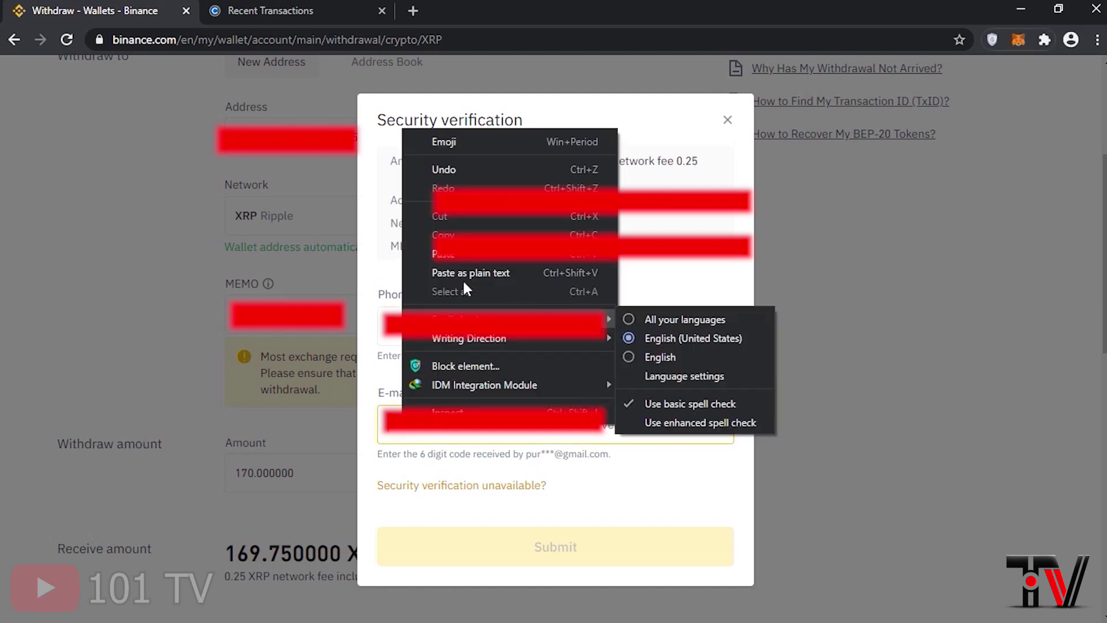
click(465, 248)
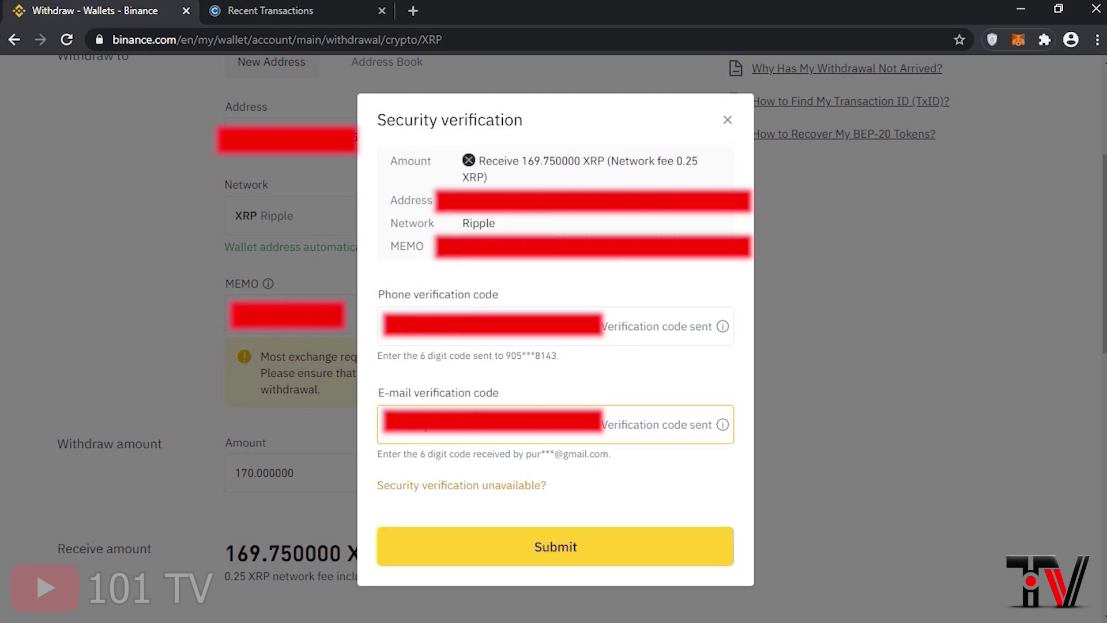
click(523, 548)
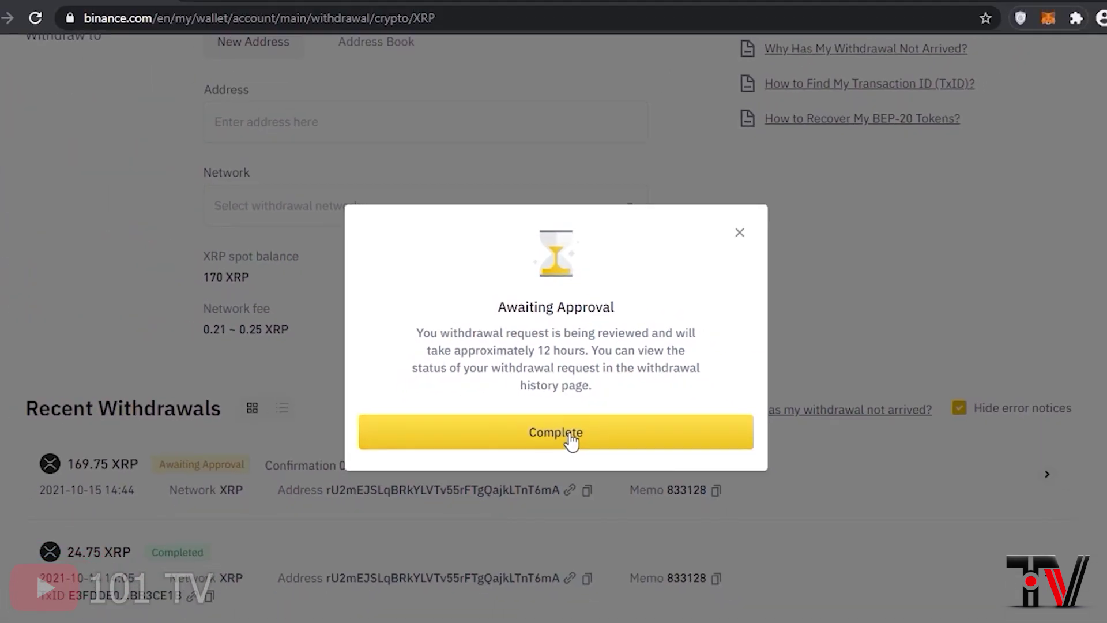
click(568, 441)
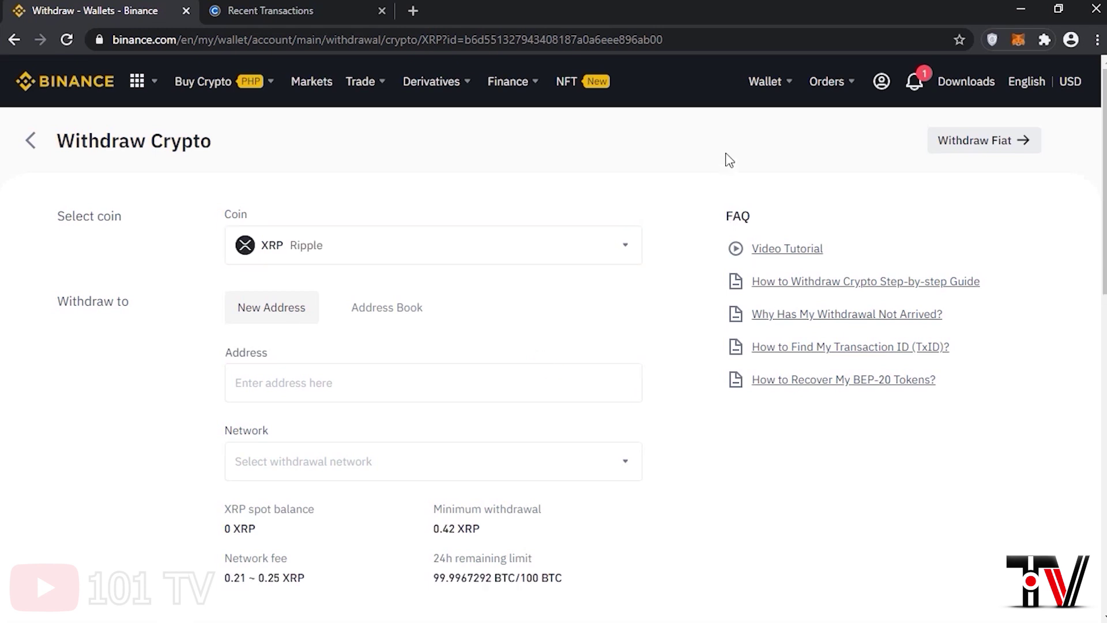
- Open the Fiat and Spot wallet to check the XRP balance after the withdrawal request
mouse_move(764, 84)
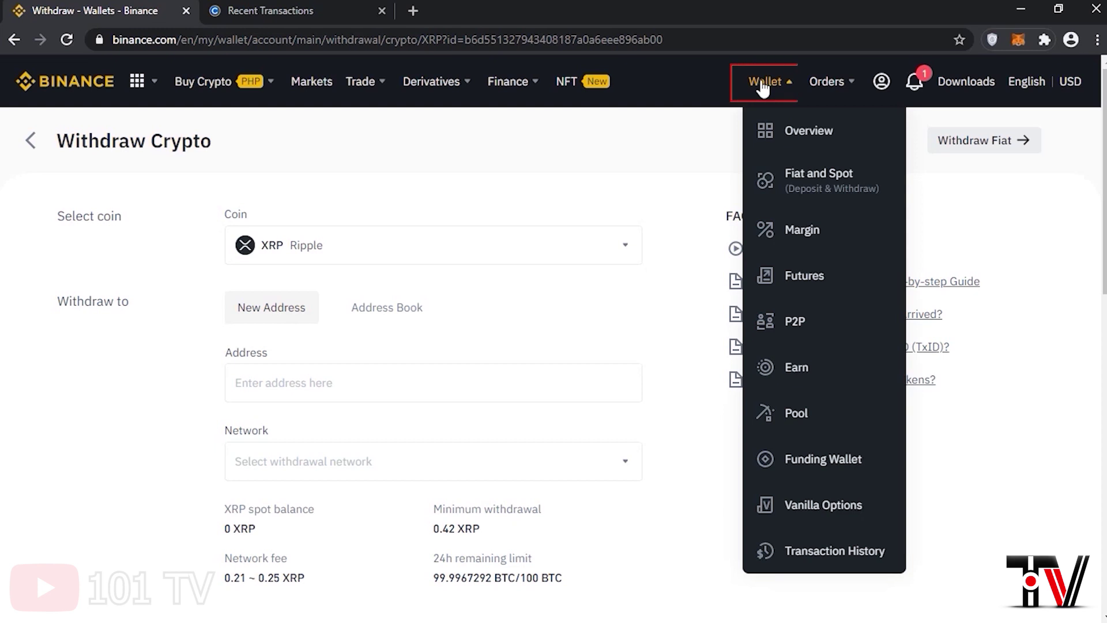
click(814, 183)
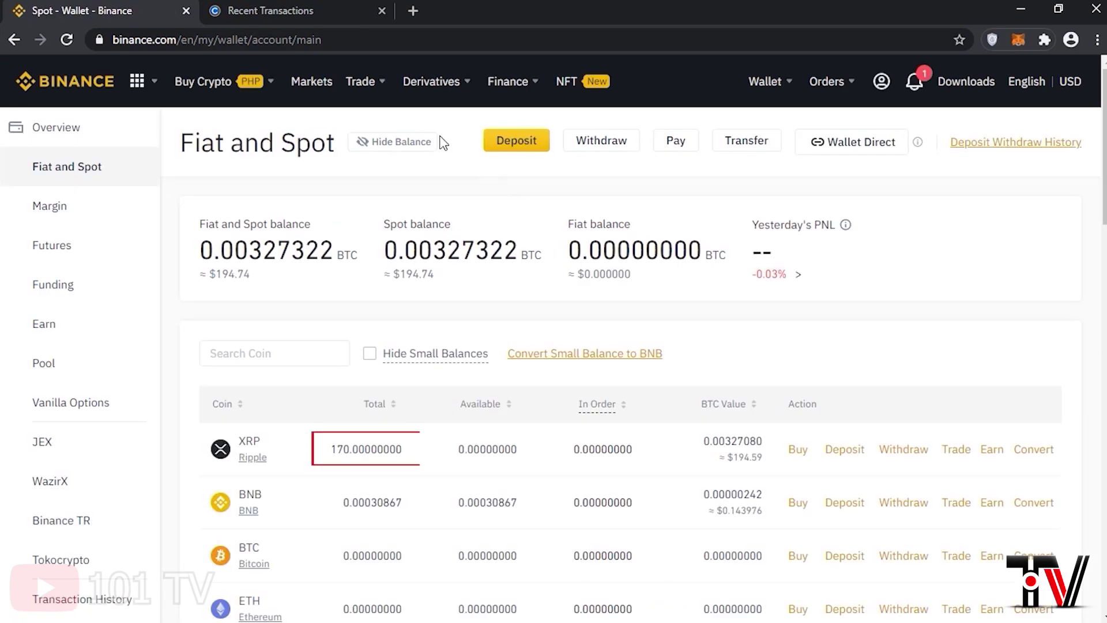
mouse_move(913, 97)
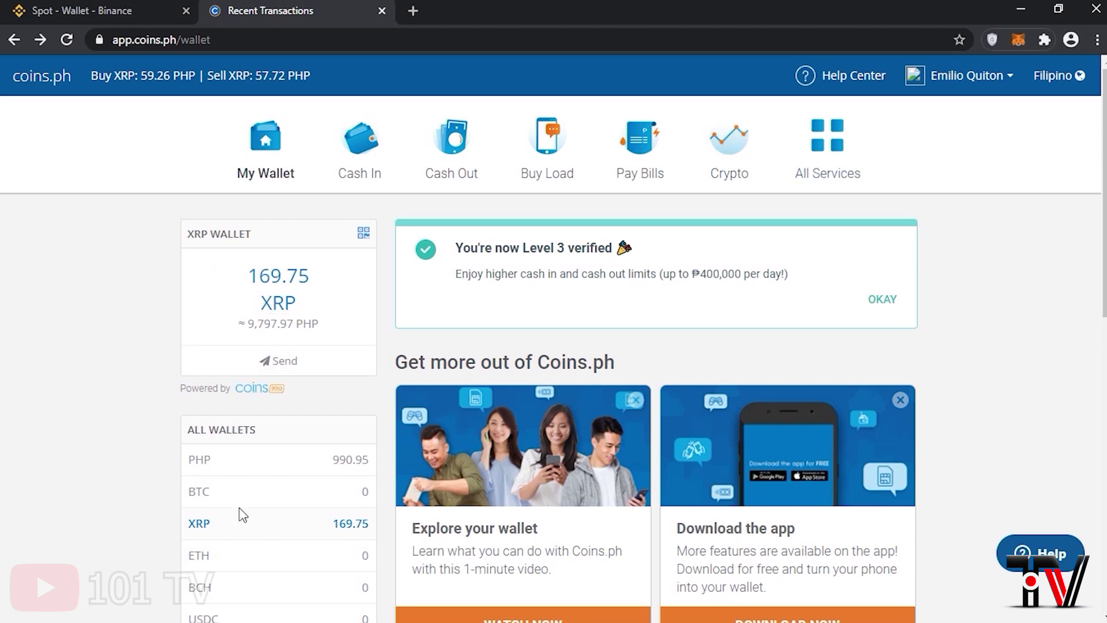
- In the Coins.ph wallet, convert the full 169.75 XRP to PHP and return to the wallet overview
scroll(283, 476, down, 5)
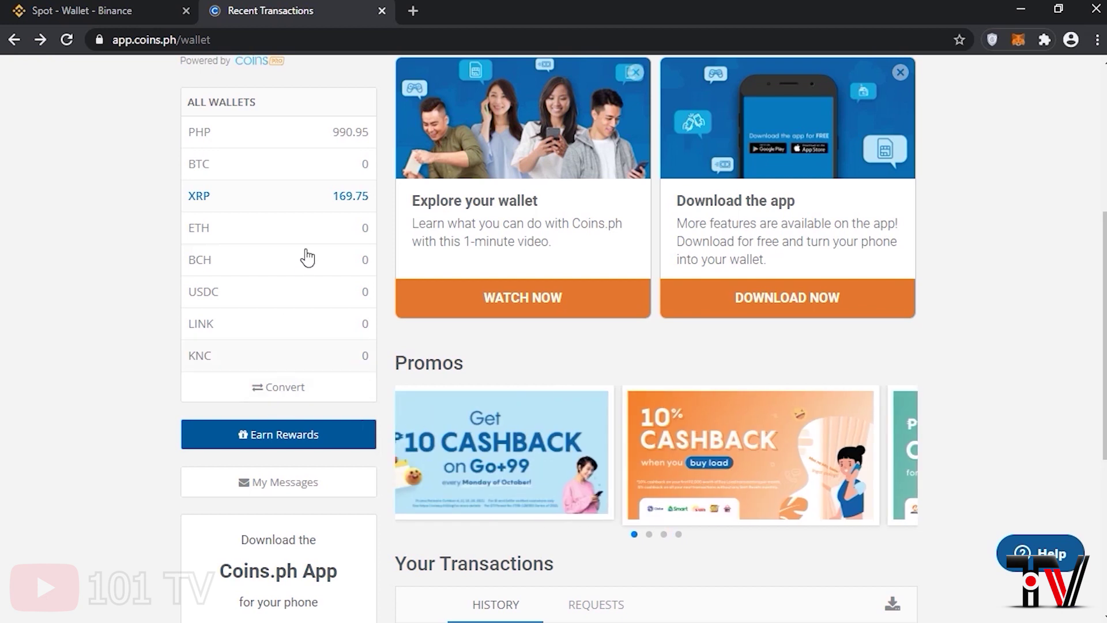
click(283, 392)
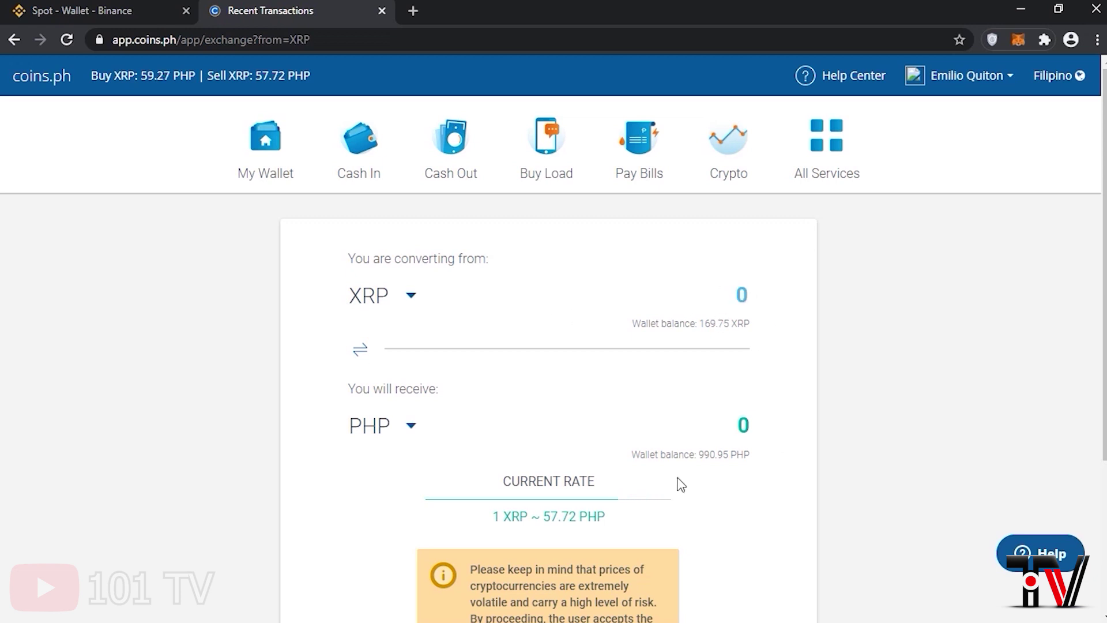
click(747, 322)
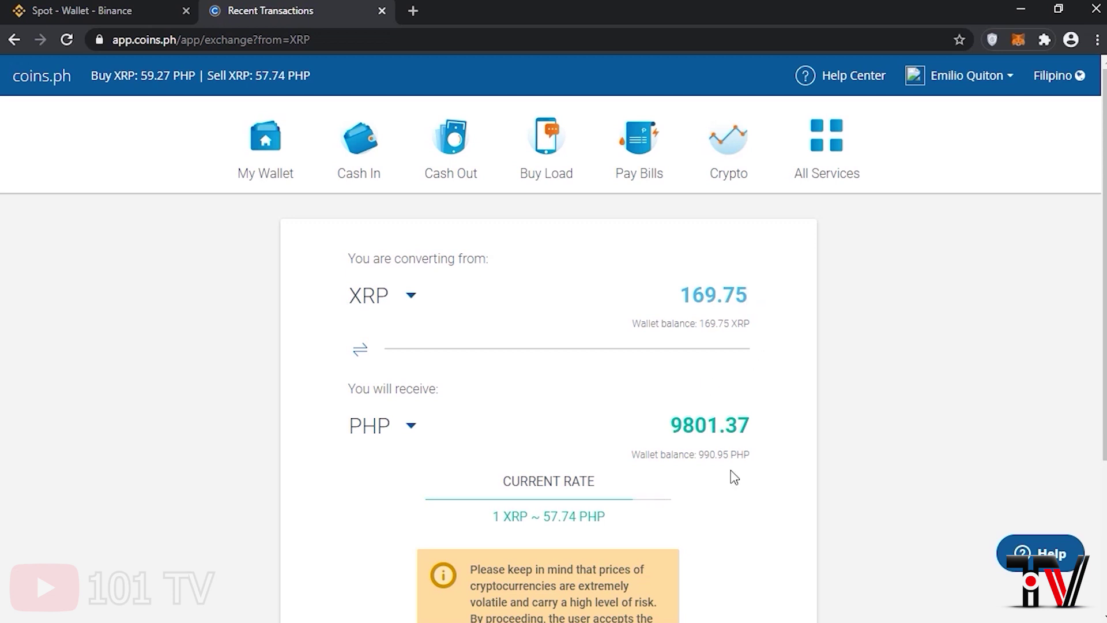
scroll(806, 395, down, 4)
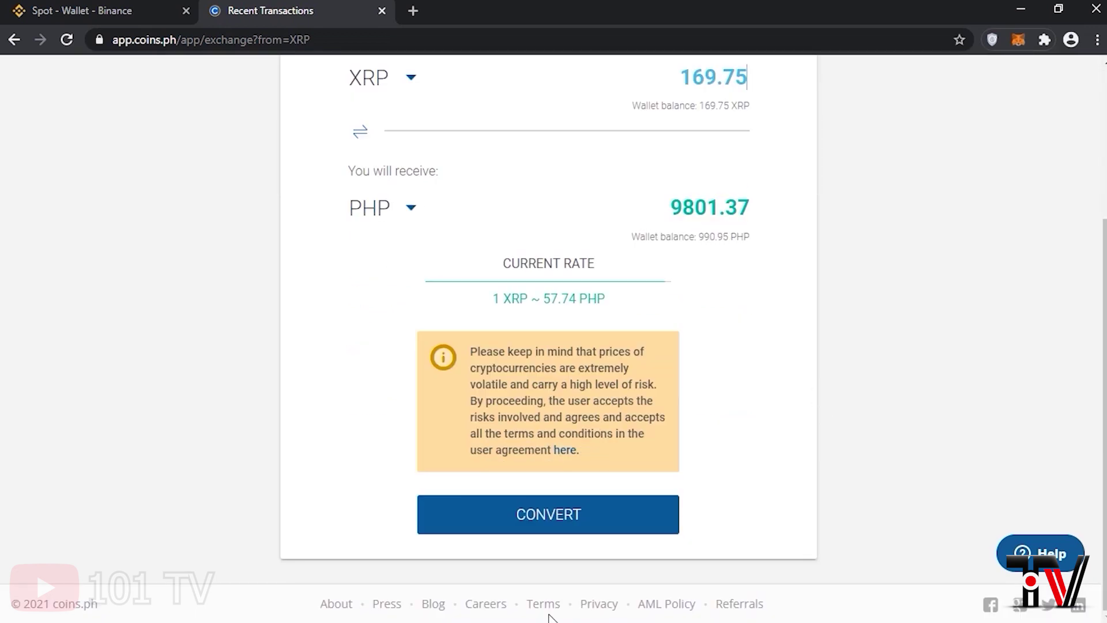
click(558, 529)
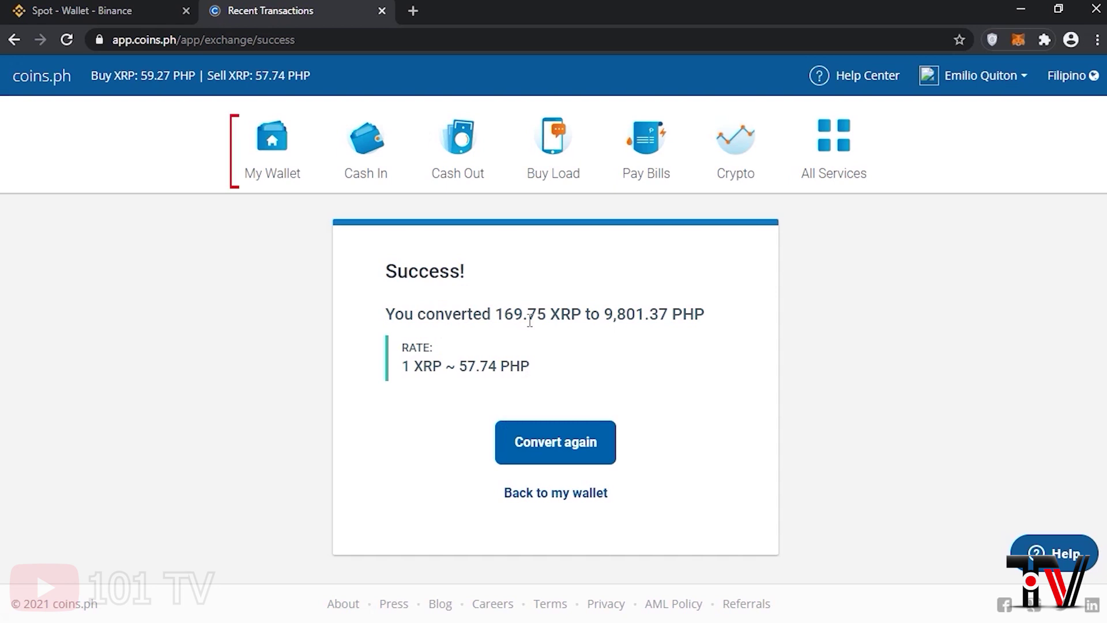
click(284, 161)
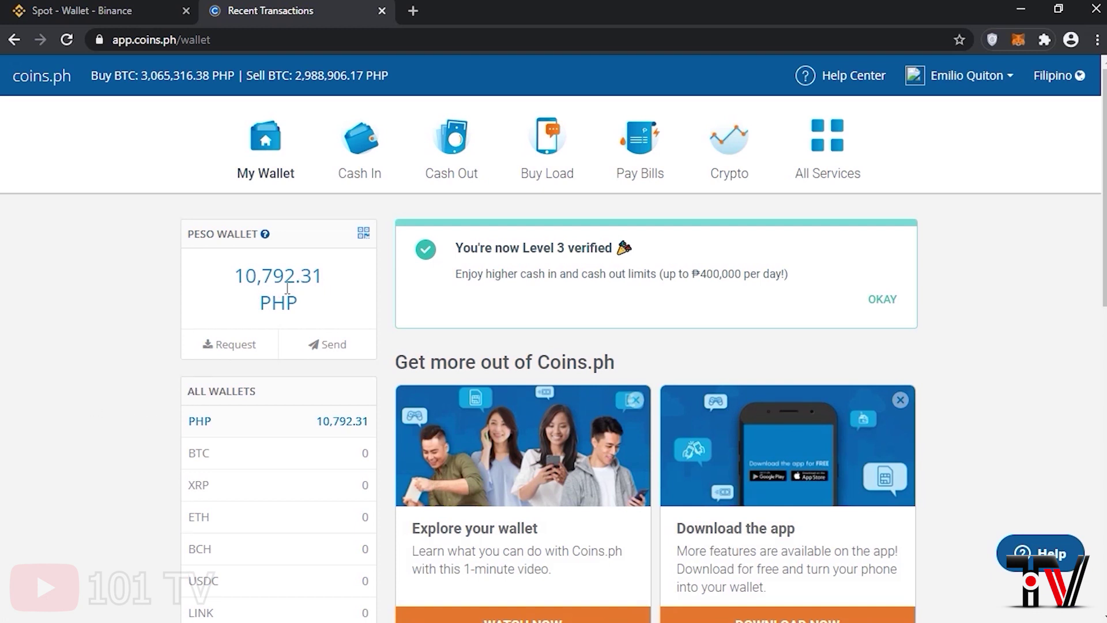
- Open the Cash Out page and go to the other payout options
click(458, 162)
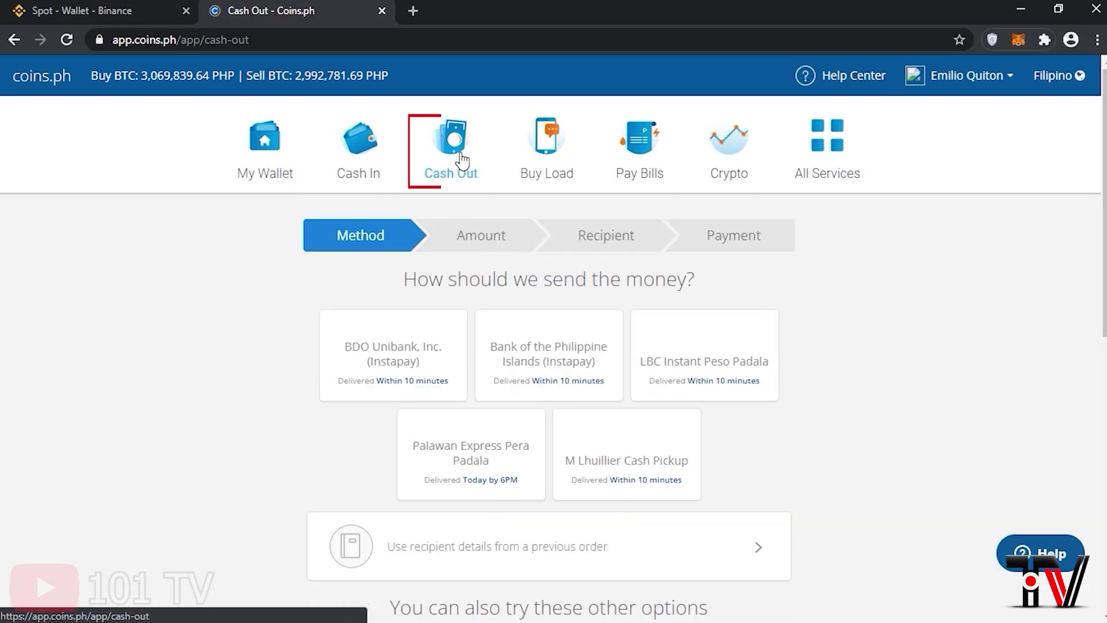
scroll(881, 318, down, 1)
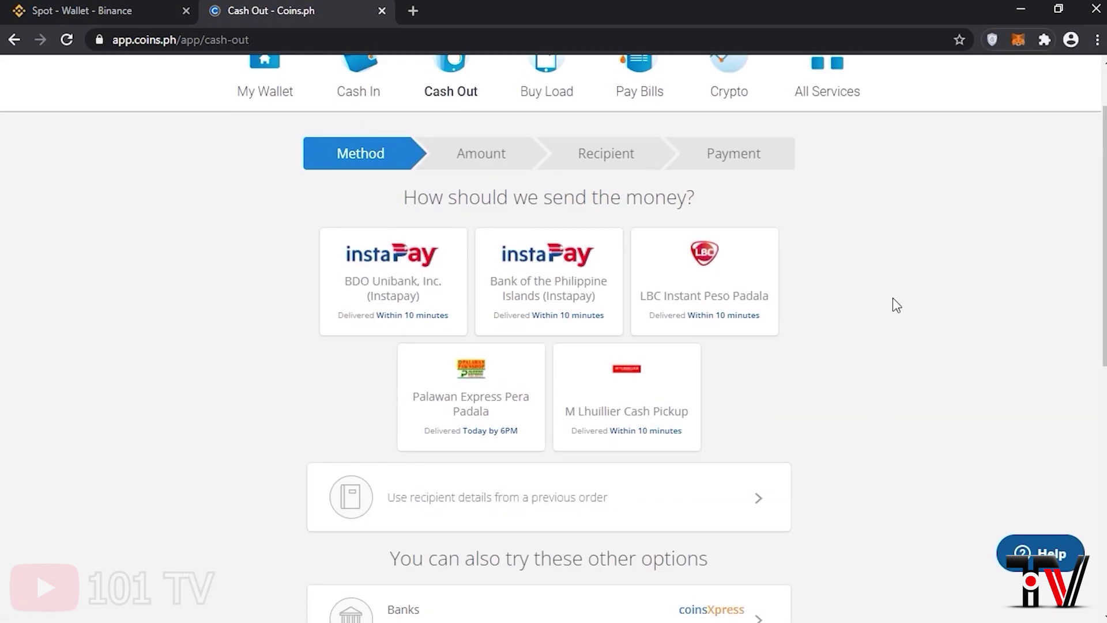
drag(1102, 196, 1103, 386)
mouse_move(1103, 340)
mouse_down()
mouse_move(1103, 285)
mouse_move(1105, 349)
mouse_up()
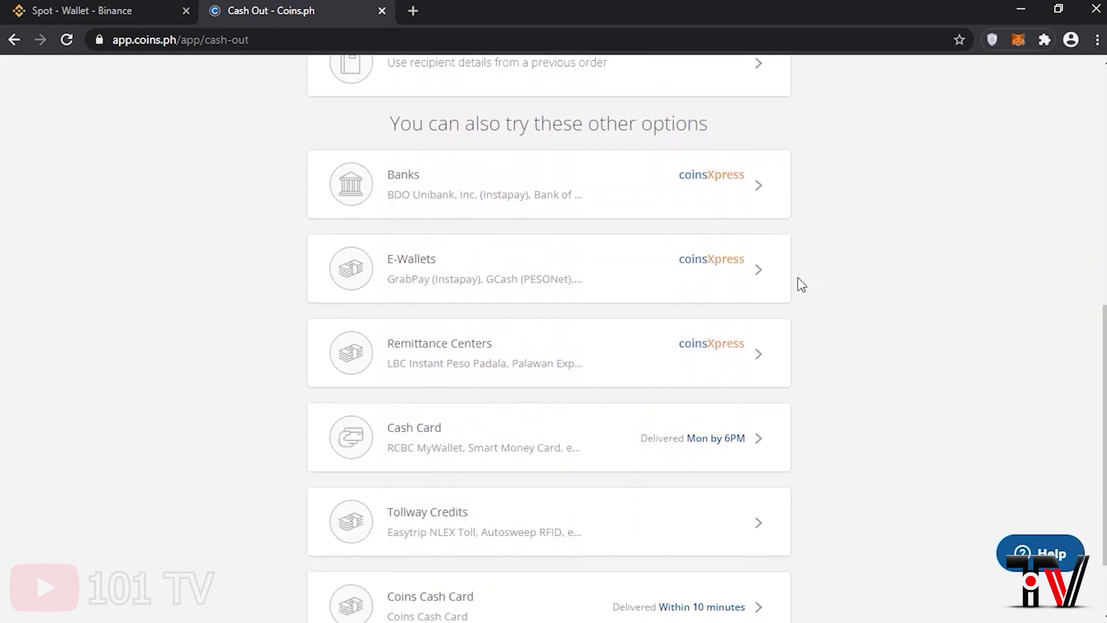
- Expand the Banks payout option and look through the available banks without choosing one
click(418, 190)
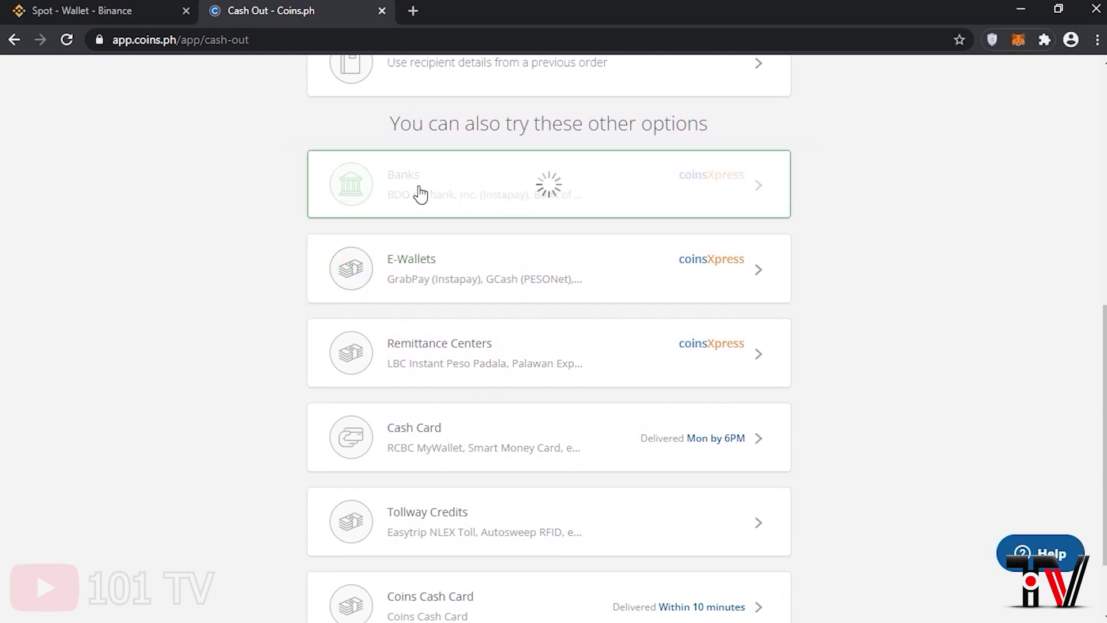
scroll(389, 416, down, 3)
scroll(655, 321, up, 3)
scroll(771, 331, down, 4)
scroll(771, 331, up, 4)
click(247, 383)
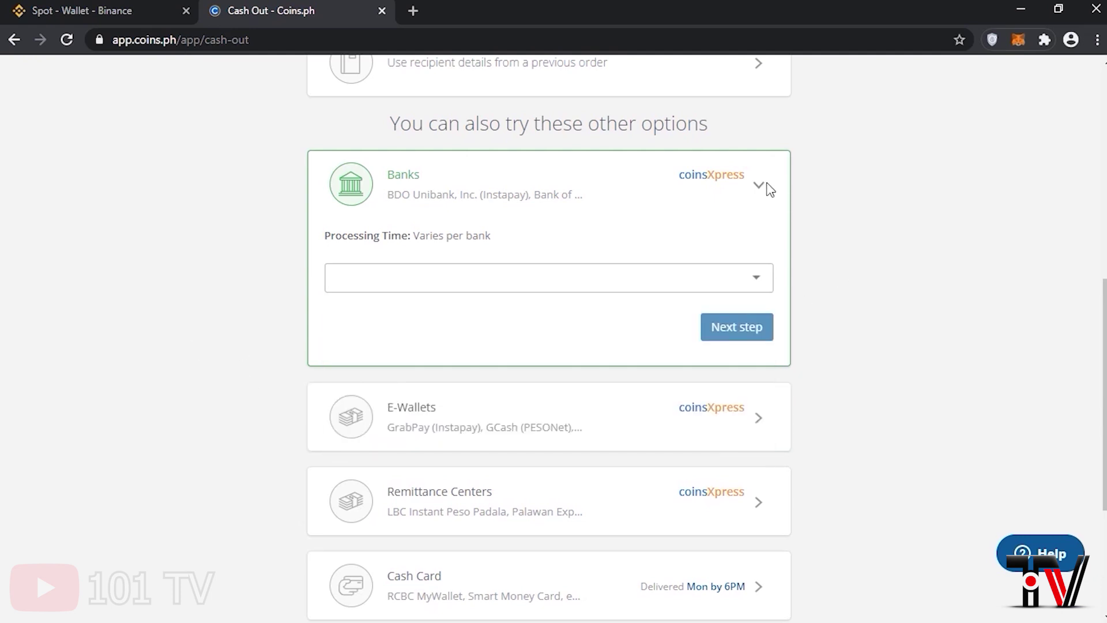
- Expand the E-Wallets payout option and choose GCash as the cash-out destination
click(435, 425)
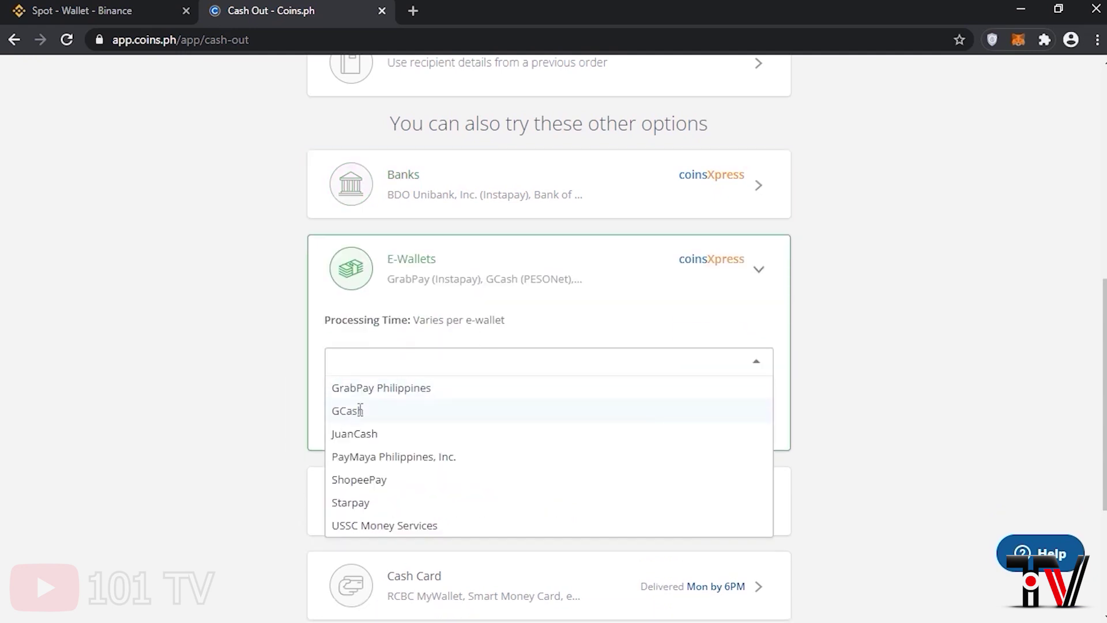
click(350, 413)
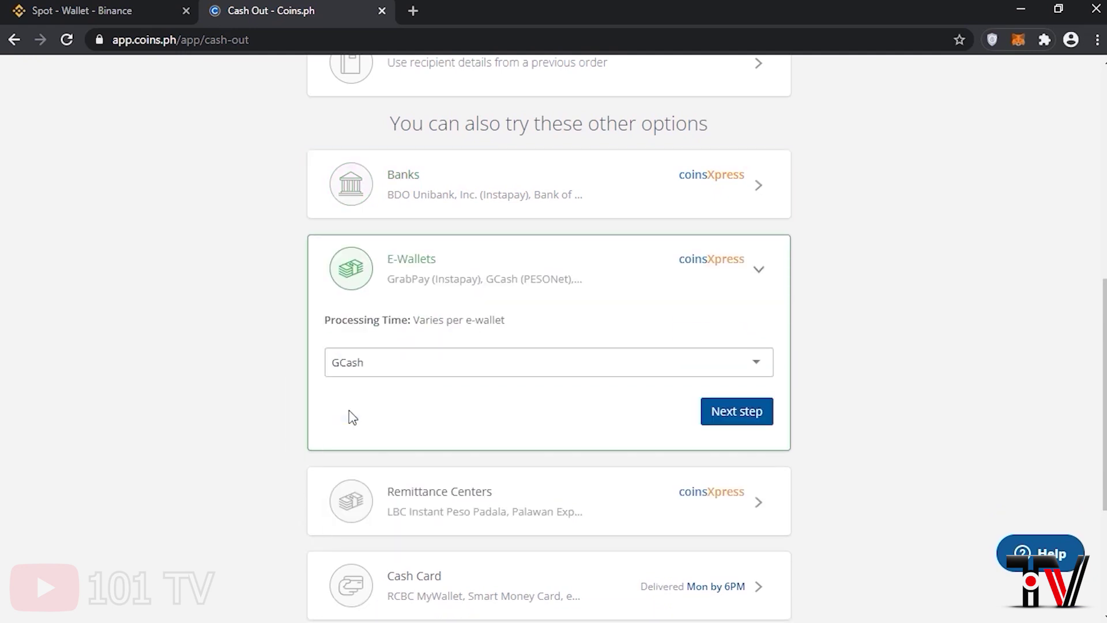
- Continue with GCash to the cash-out amount step and look over that page
click(726, 413)
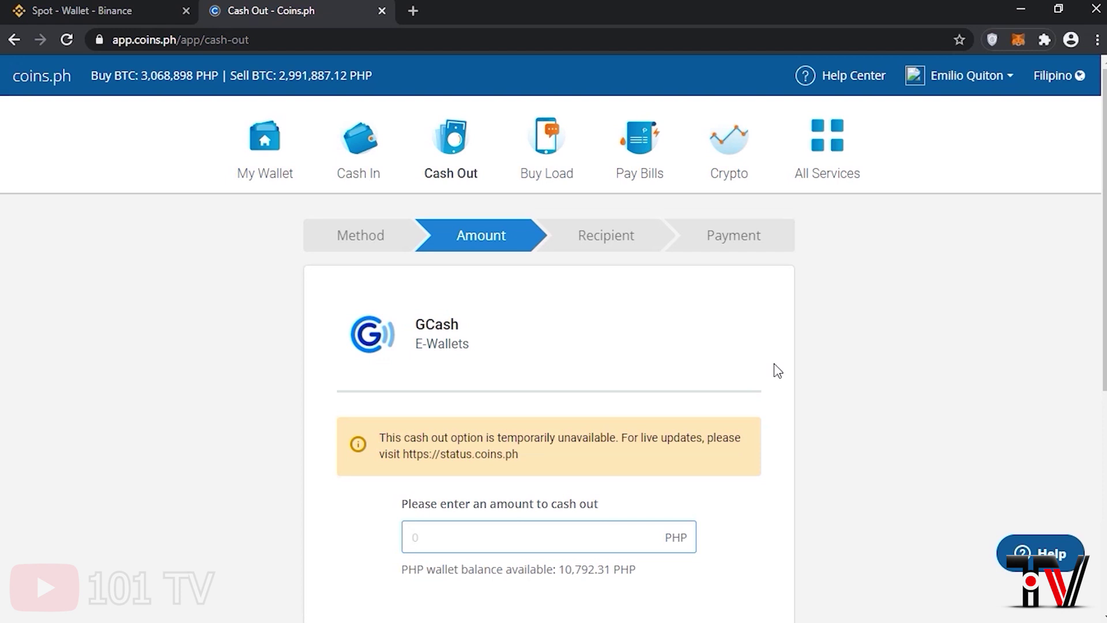
scroll(774, 369, down, 3)
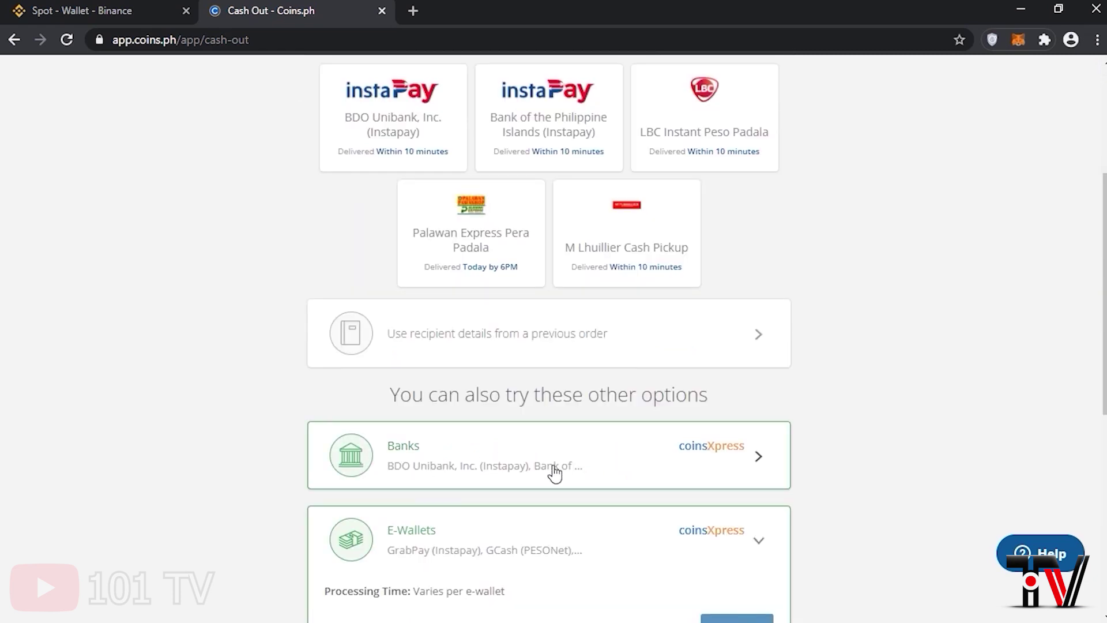
- Choose BDO under the Banks payout option as the cash-out destination and continue to the amount step
click(554, 473)
scroll(553, 469, down, 3)
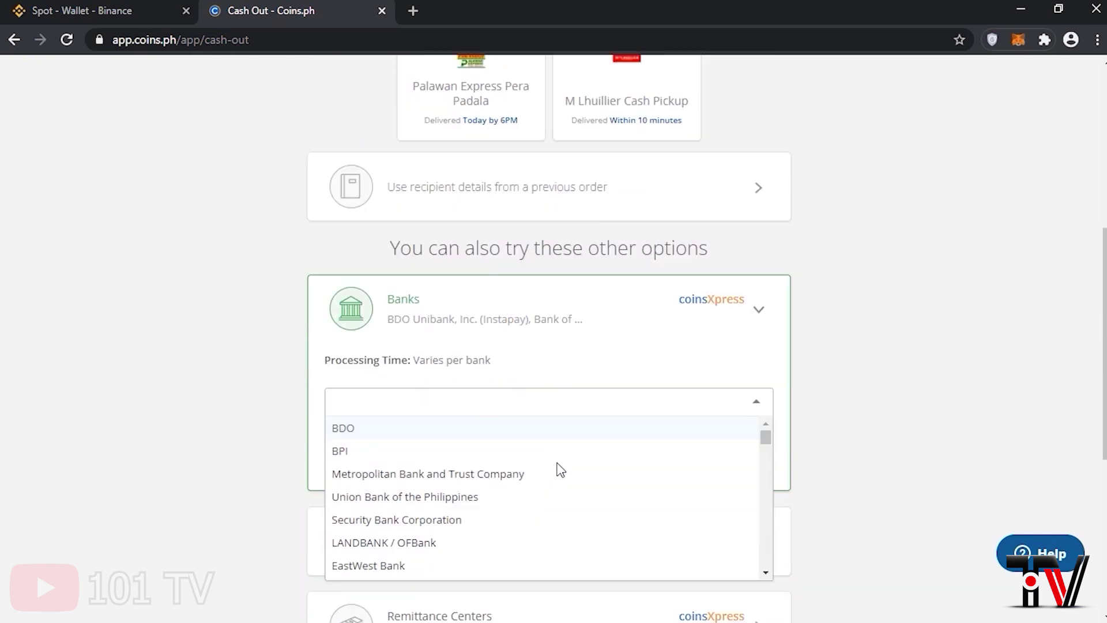
click(345, 410)
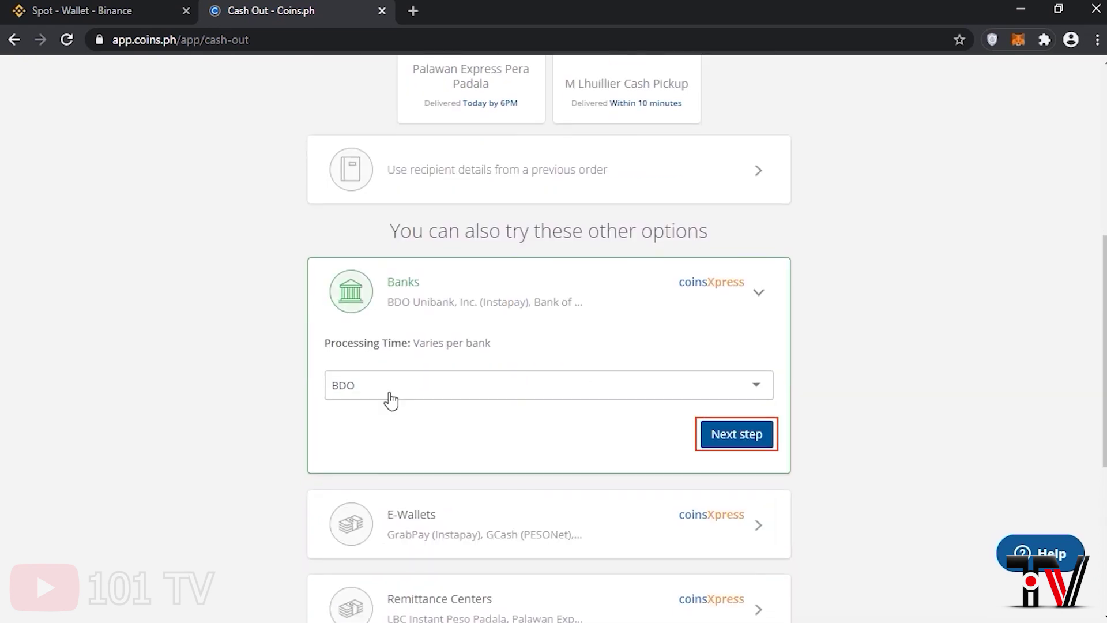
click(742, 439)
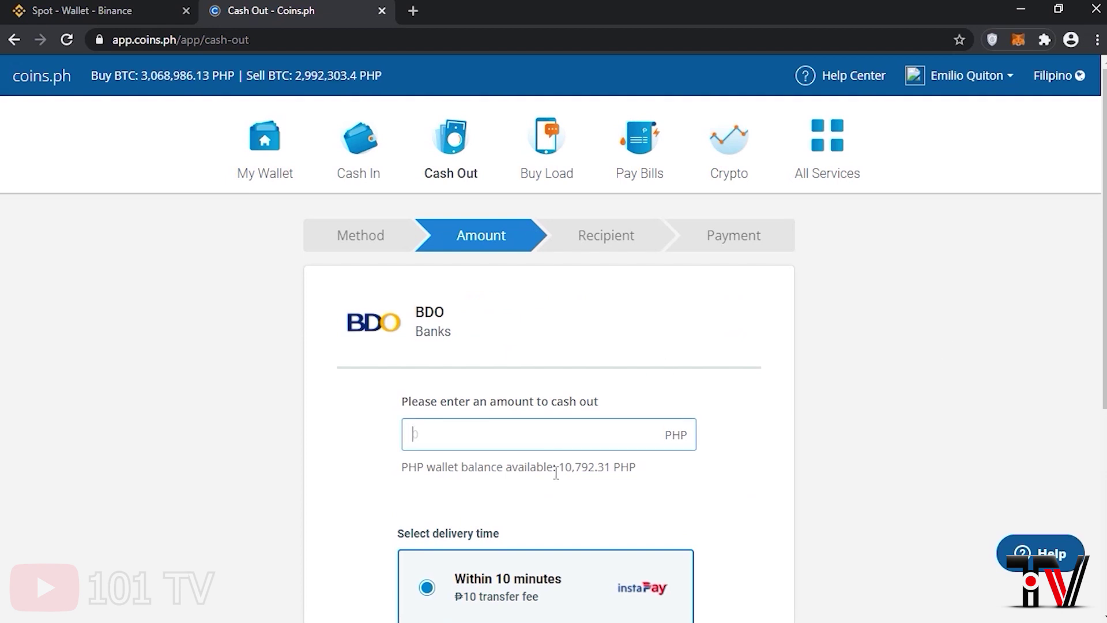
- Enter 10792.31 PHP as the BDO cash-out amount and go through the delivery time options, keeping InstaPay within 10 minutes
drag(565, 470, 613, 468)
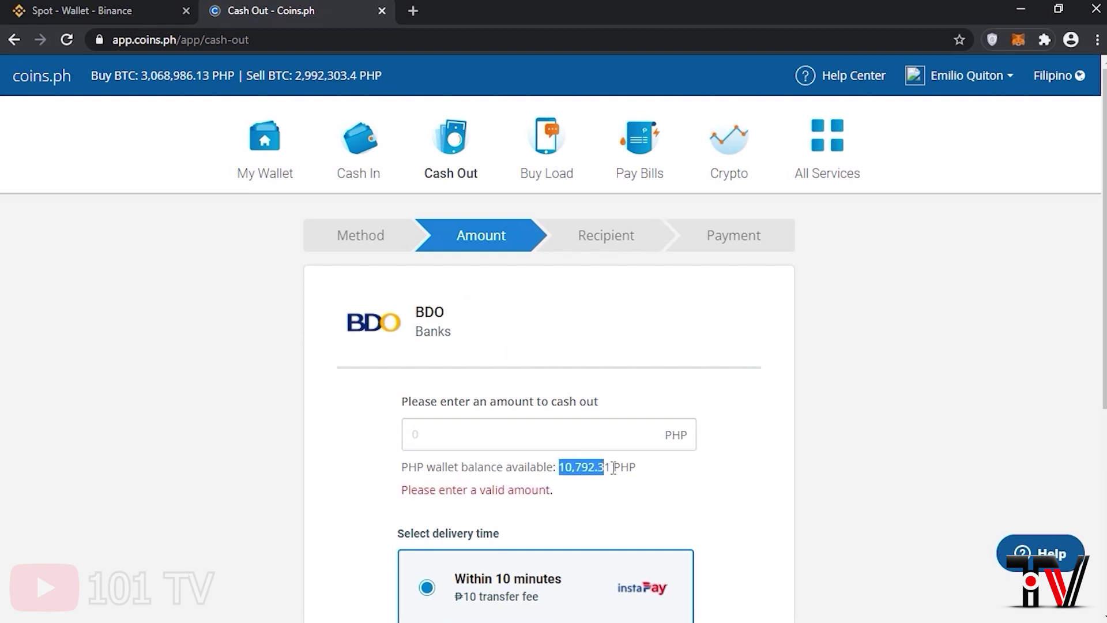
click(591, 438)
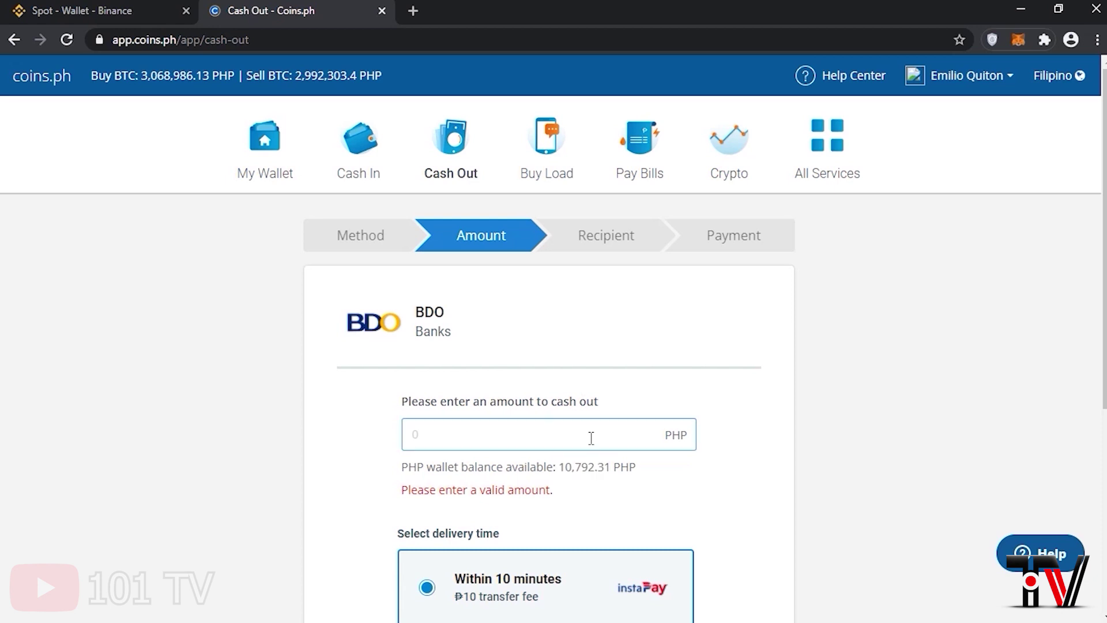
text(10792.31)
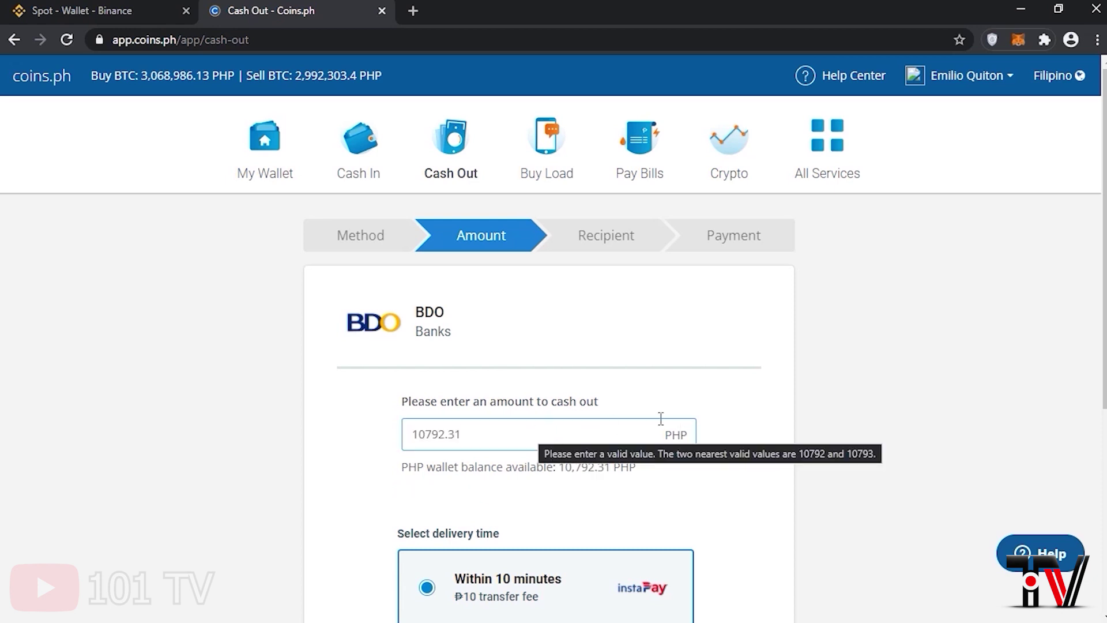
scroll(672, 418, down, 3)
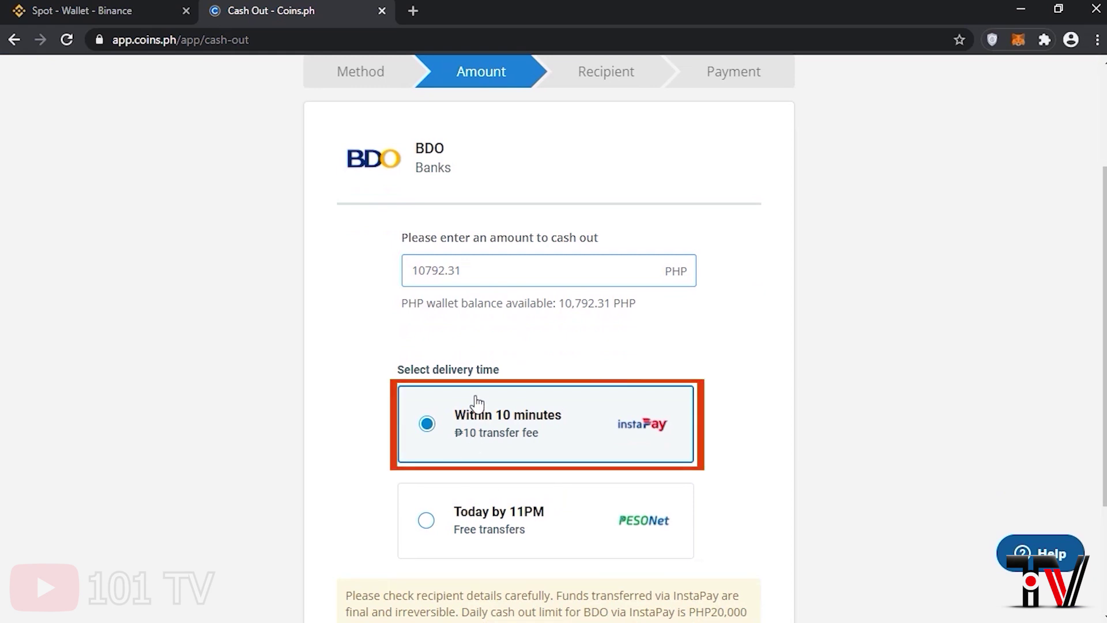
scroll(477, 381, down, 3)
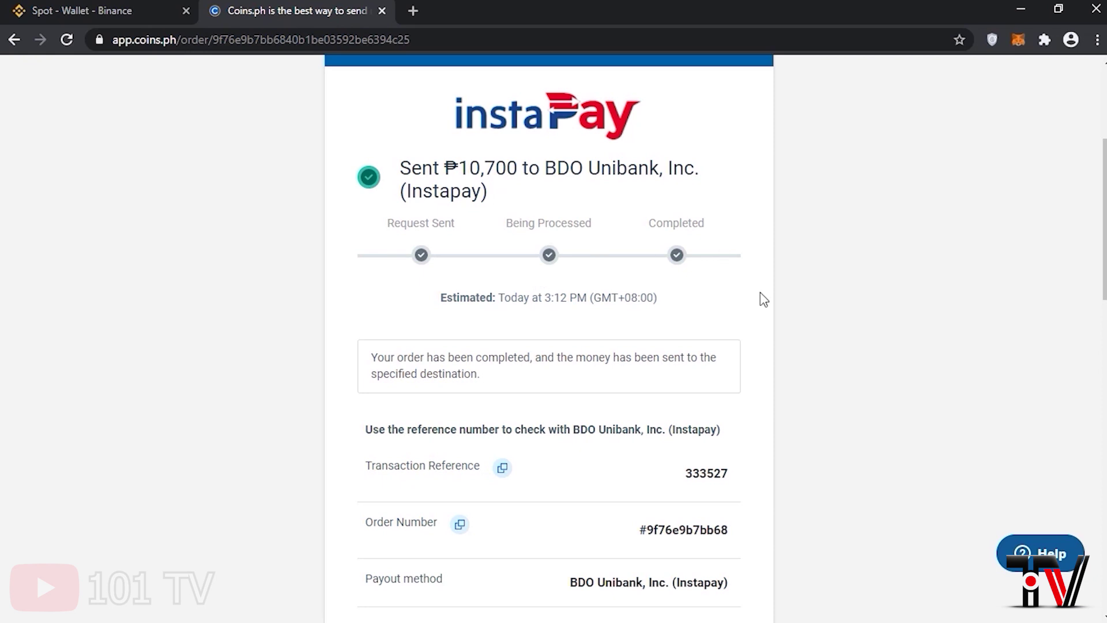
- Review the completed BDO InstaPay order down to its claiming details and open the receipt's print preview with its additional settings
drag(547, 303, 571, 302)
click(583, 302)
scroll(700, 311, down, 2)
scroll(1075, 352, down, 3)
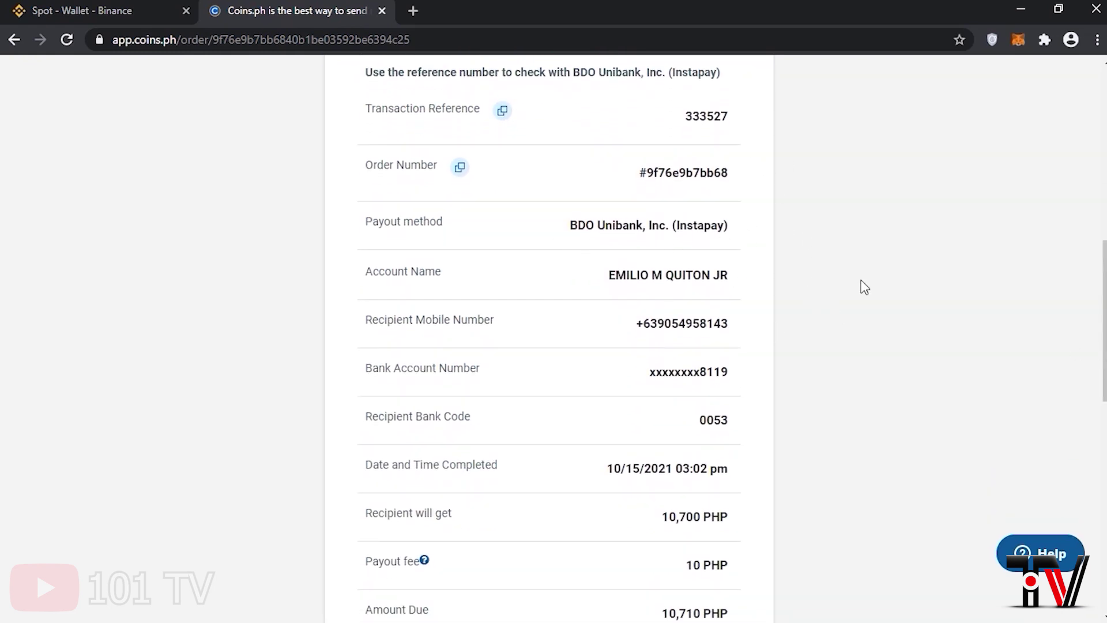
drag(1100, 318, 1062, 415)
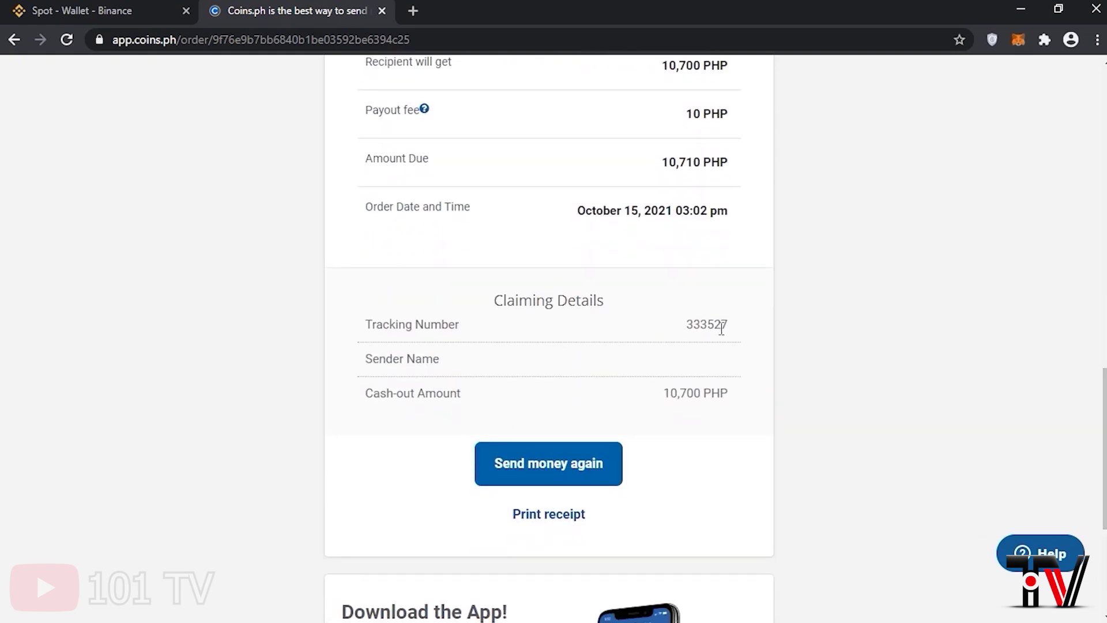
click(548, 514)
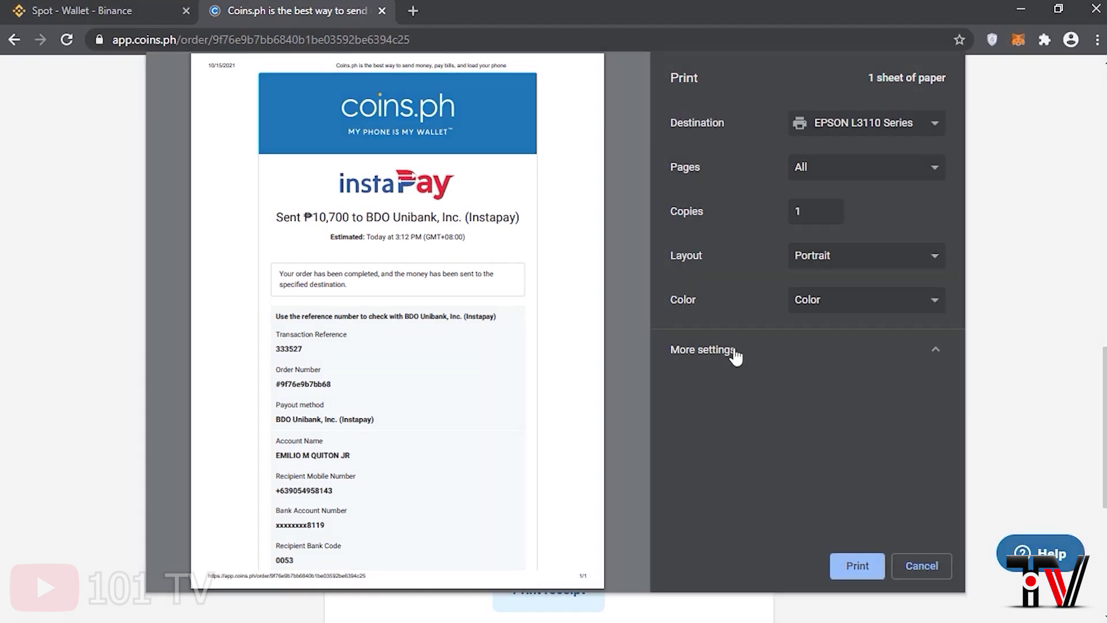
click(734, 353)
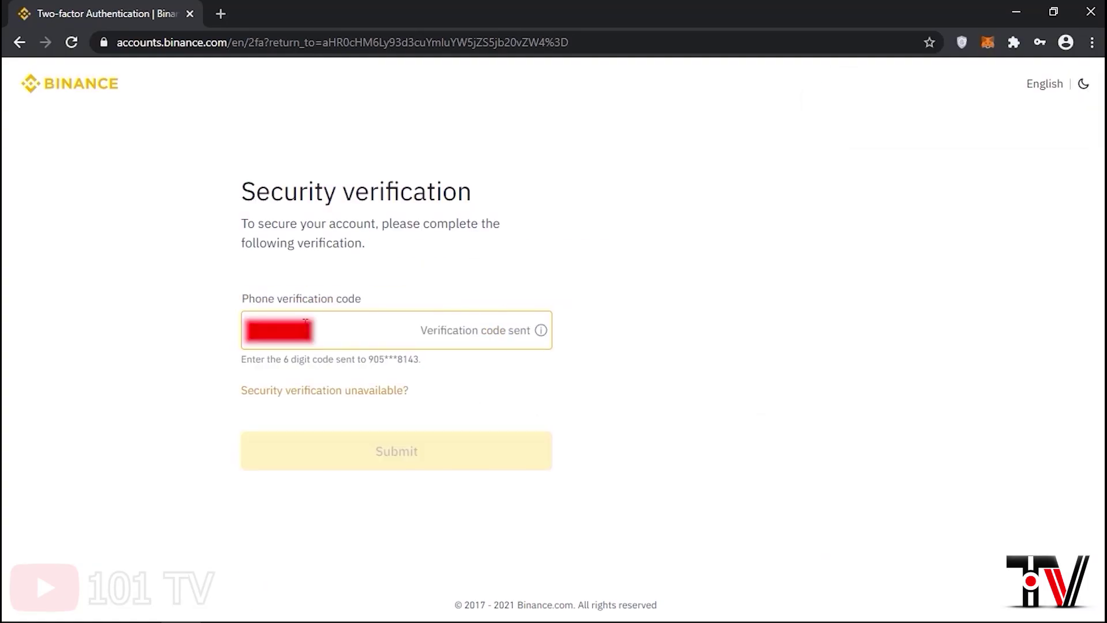
- On Binance, open the BNB crypto deposit page and choose BSC Binance Smart Chain (BEP20) as the deposit network
click(790, 187)
click(840, 448)
click(288, 329)
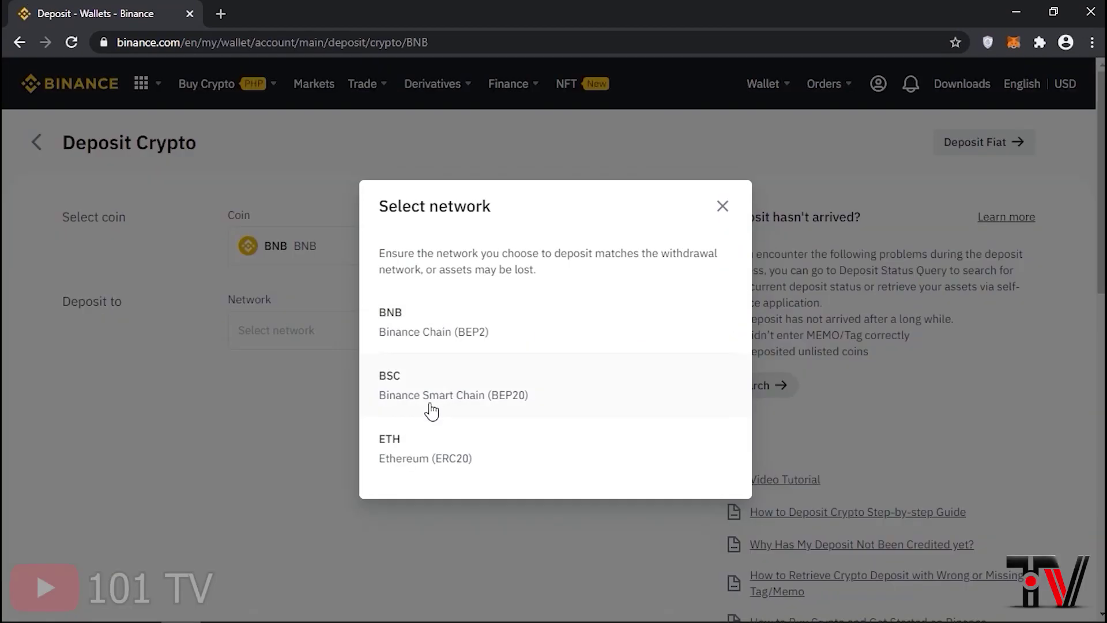
click(471, 361)
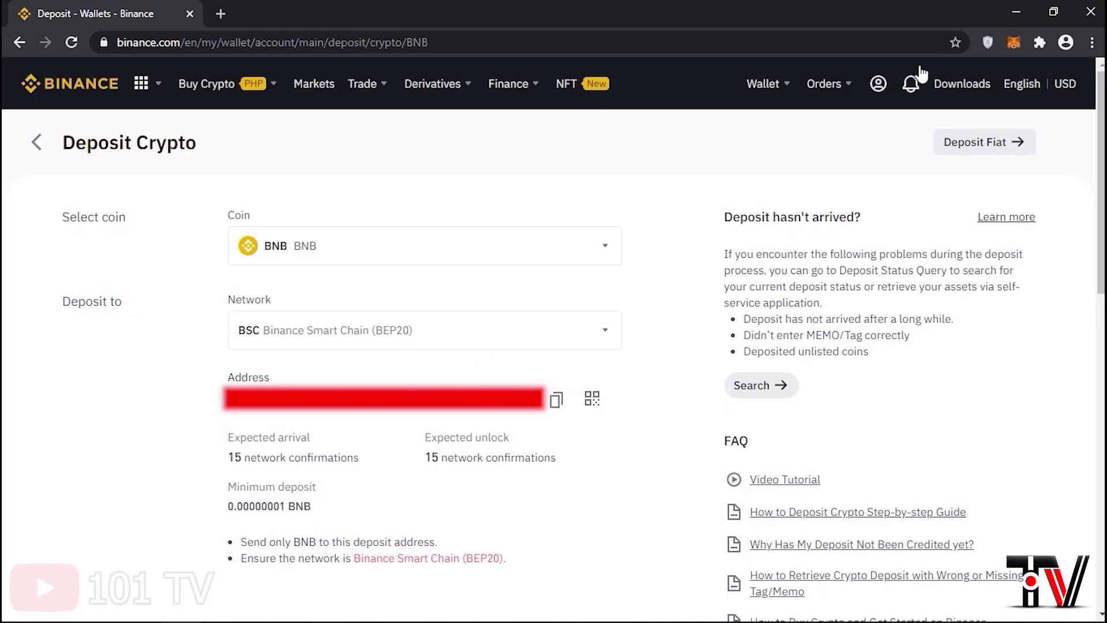
- In MetaMask, send 0.4209 BNB to the Binance deposit address, confirm the transfer and open its activity entry
click(1013, 42)
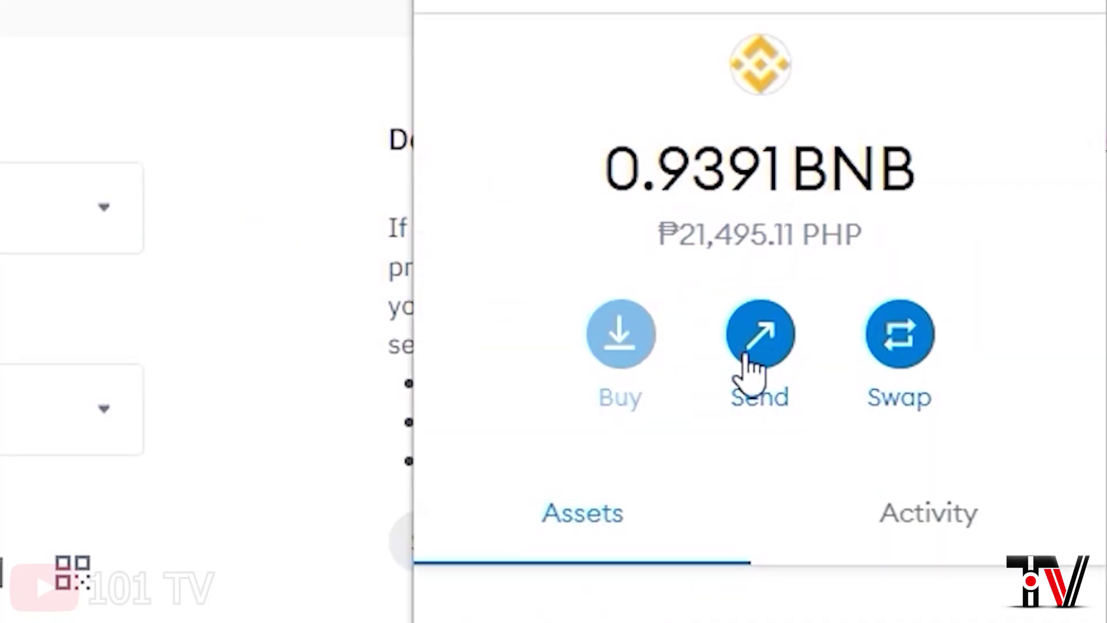
click(749, 369)
click(634, 452)
click(692, 343)
text(0.4209)
click(882, 568)
click(860, 568)
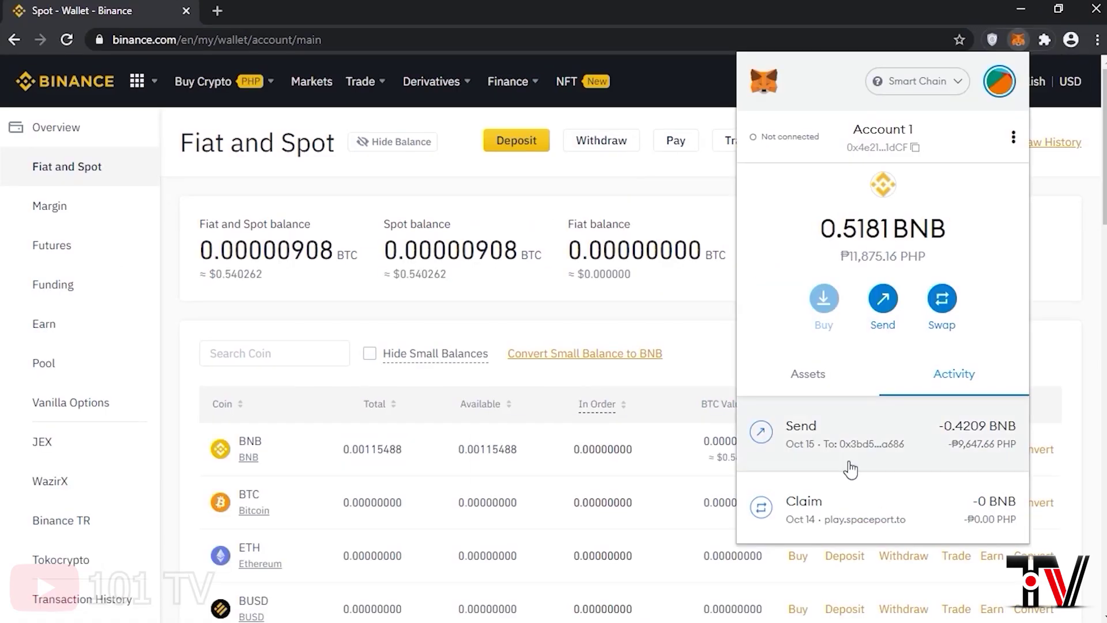
click(847, 465)
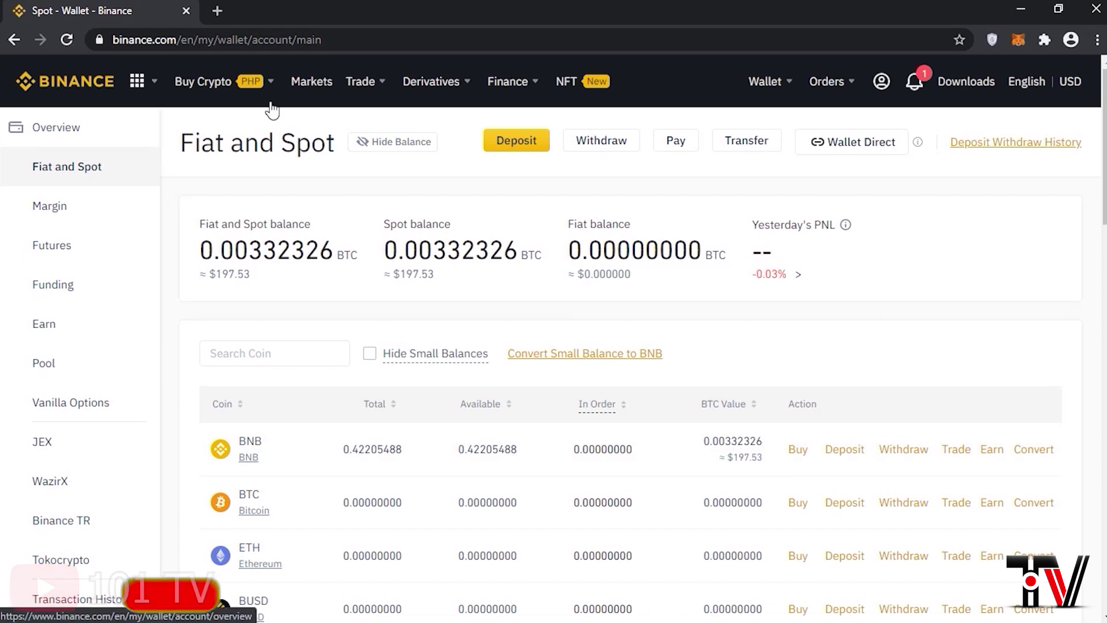
- Open Binance's pro-layout spot trading page, search the pairs for xrp and select XRP/BNB
mouse_move(366, 91)
click(474, 277)
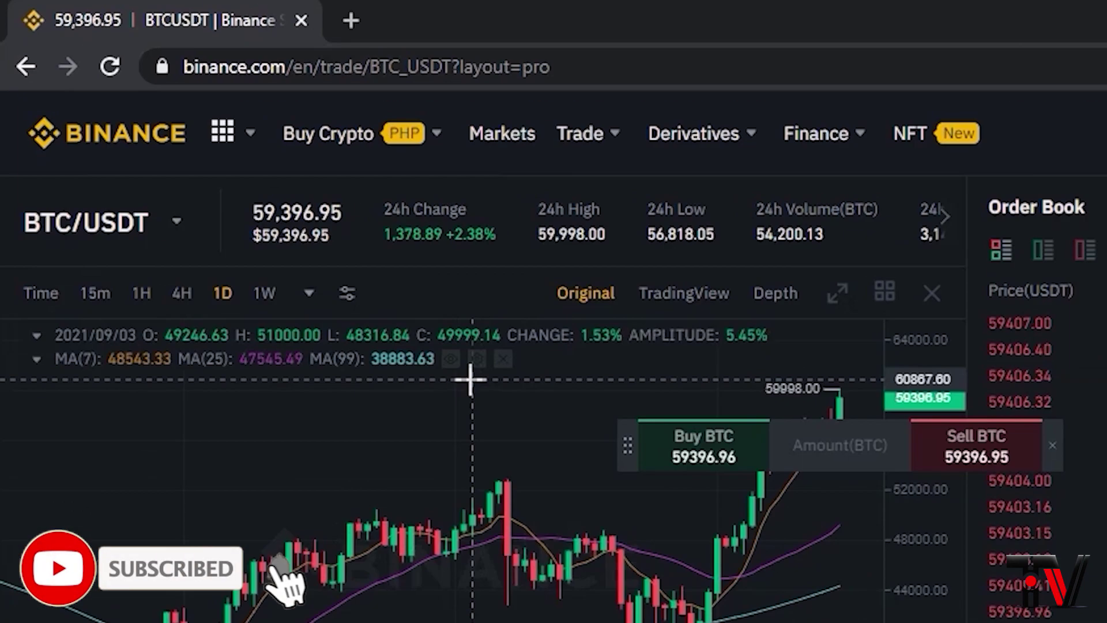
click(177, 221)
click(153, 263)
text(xrp)
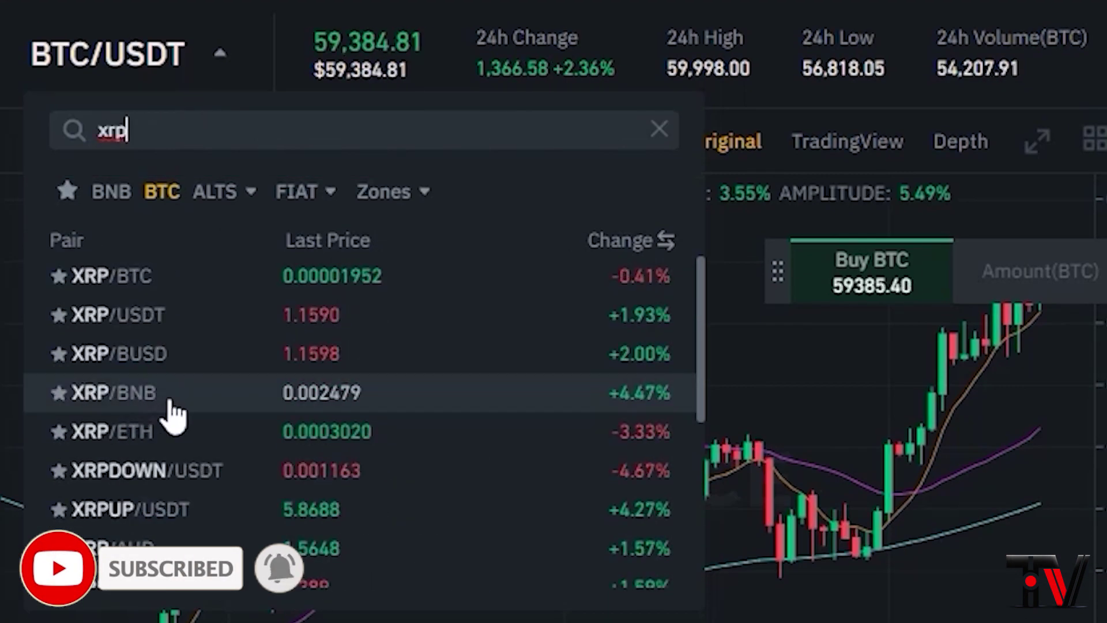
click(177, 403)
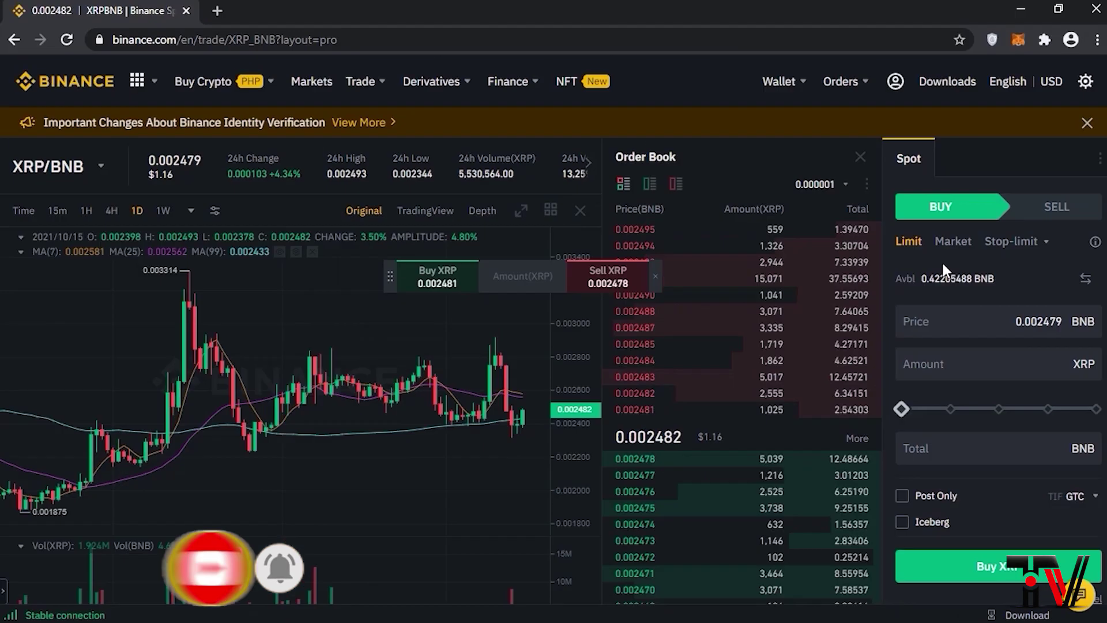
- Place a limit buy order for 170 XRP at 0.002479 BNB using the full BNB balance, and open the spot wallet
click(1069, 467)
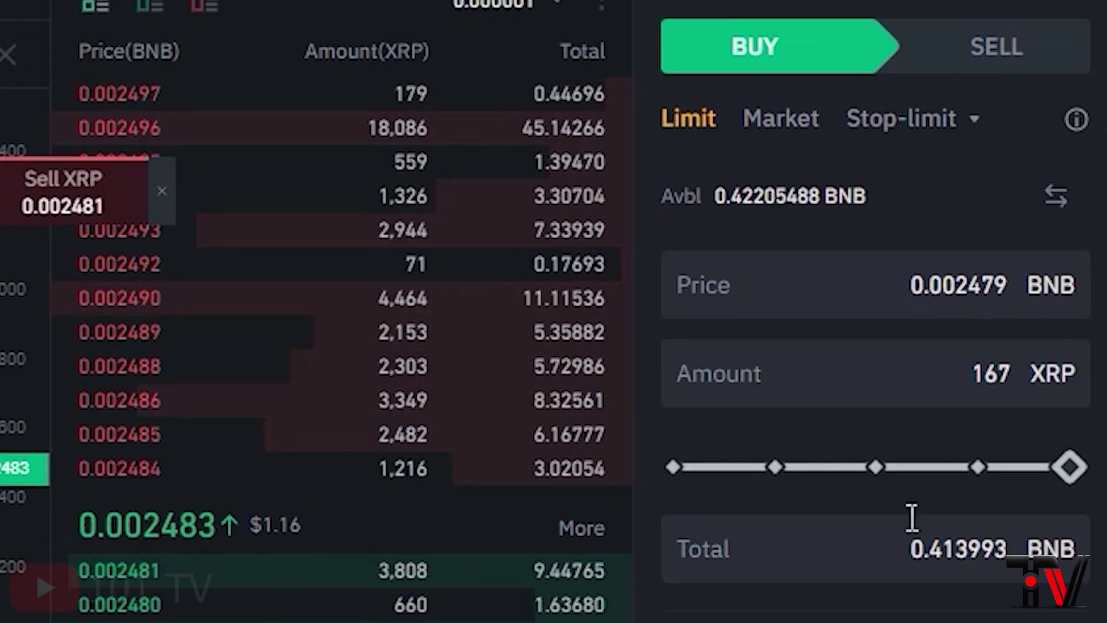
click(1037, 565)
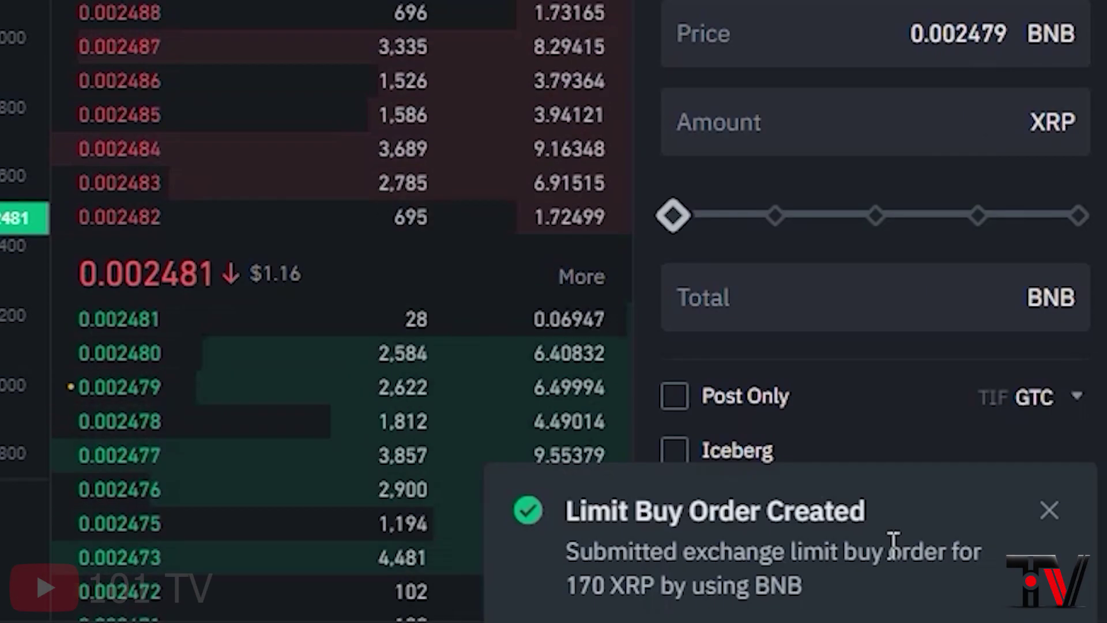
mouse_move(773, 80)
click(818, 176)
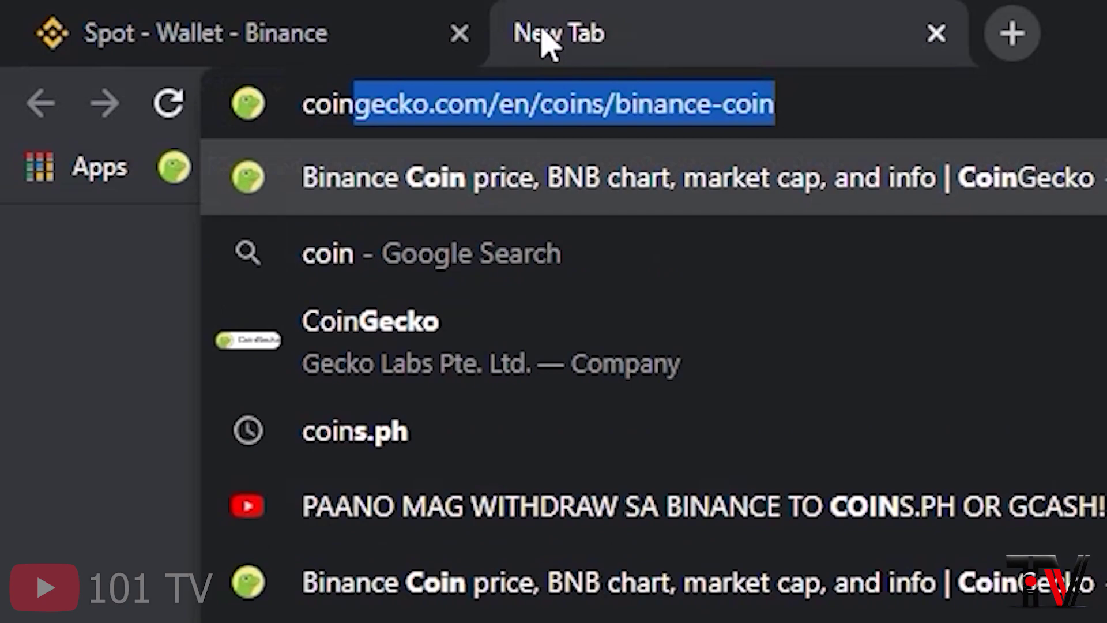
- Go to coins.ph in the new tab and start signing in, up to the authenticator verification code request
text(.ph)
key(Return)
click(981, 94)
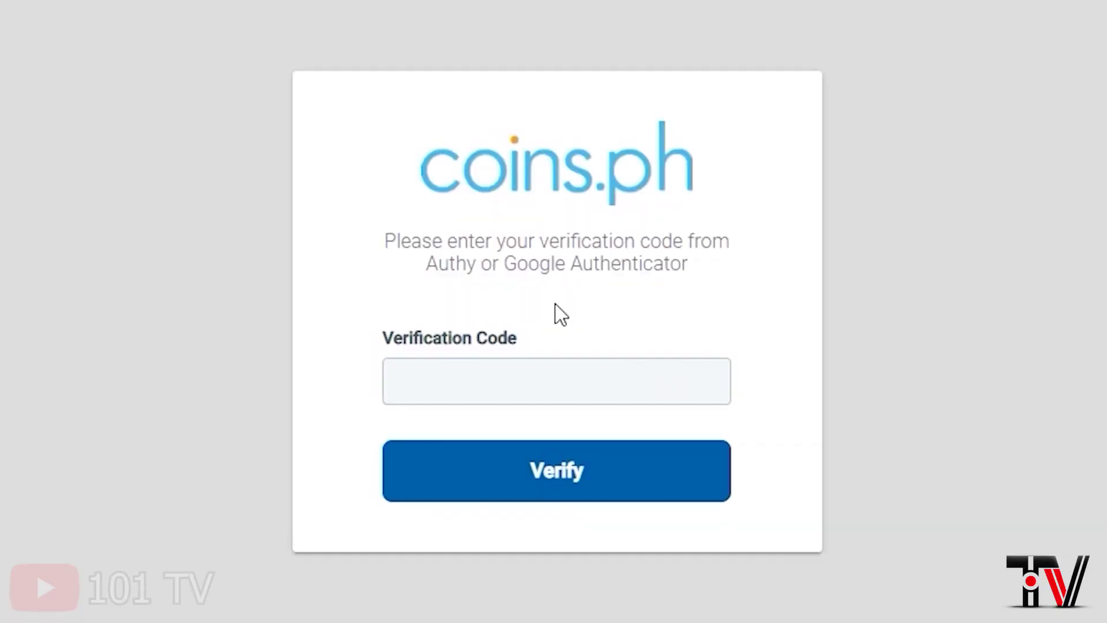
drag(538, 279, 677, 279)
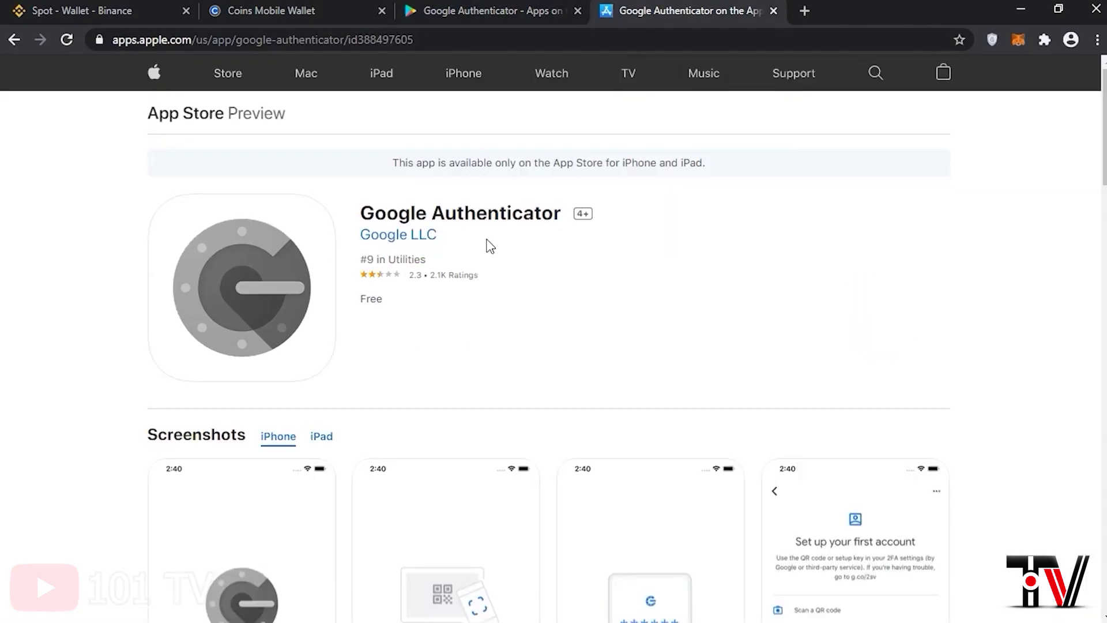